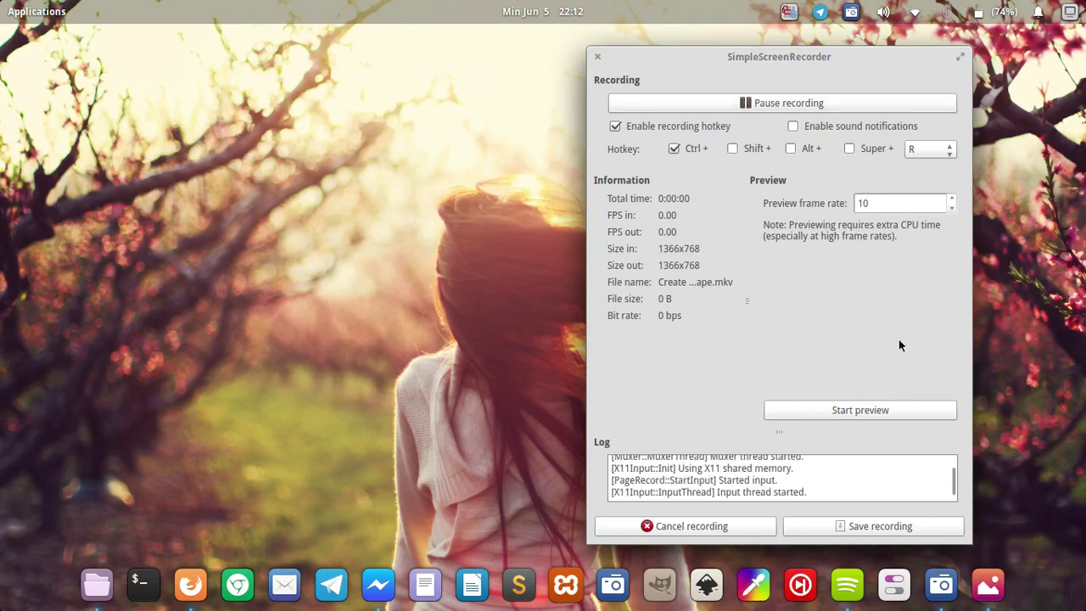
Open Linuxslaves.svg from the Linuxslaves folder in Files with Inkscape
{"action": "left_click", "coordinate": [941, 584]}
{"action": "right_click", "coordinate": [987, 583]}
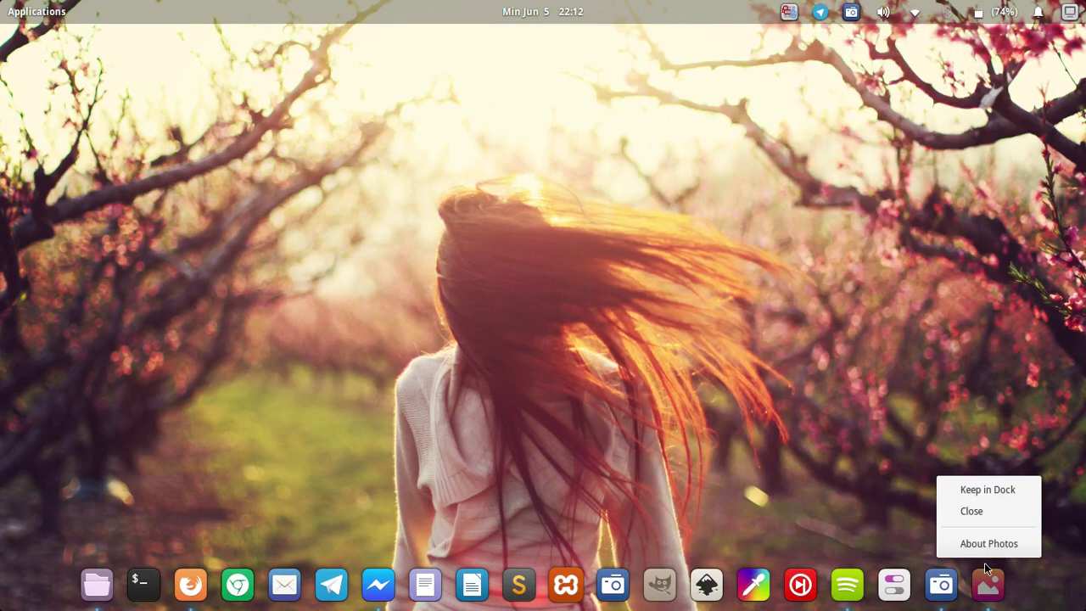
{"action": "left_click", "coordinate": [983, 514]}
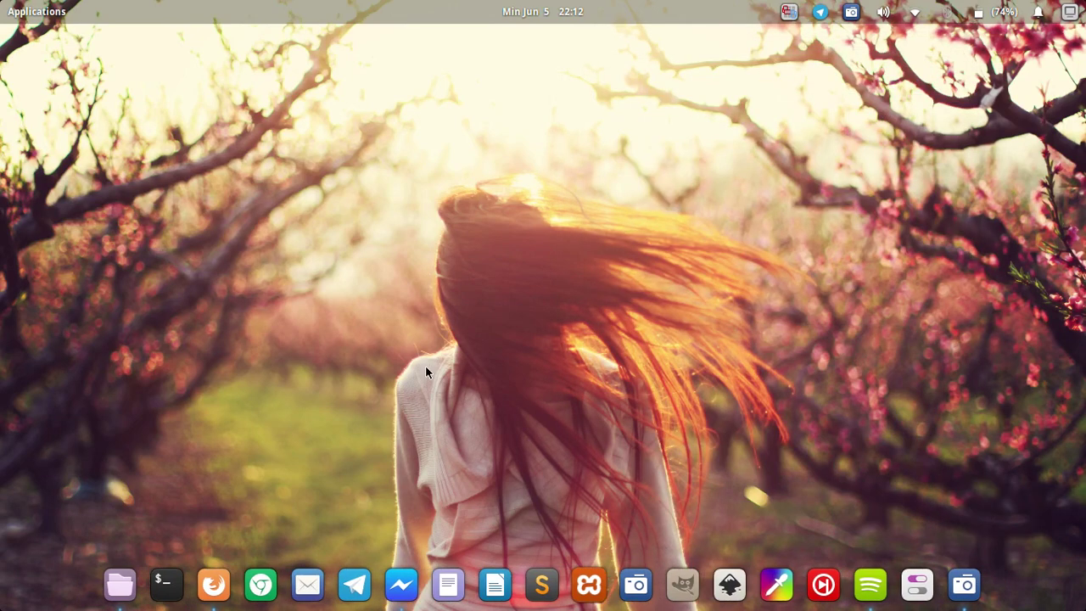
{"action": "left_click", "coordinate": [110, 582]}
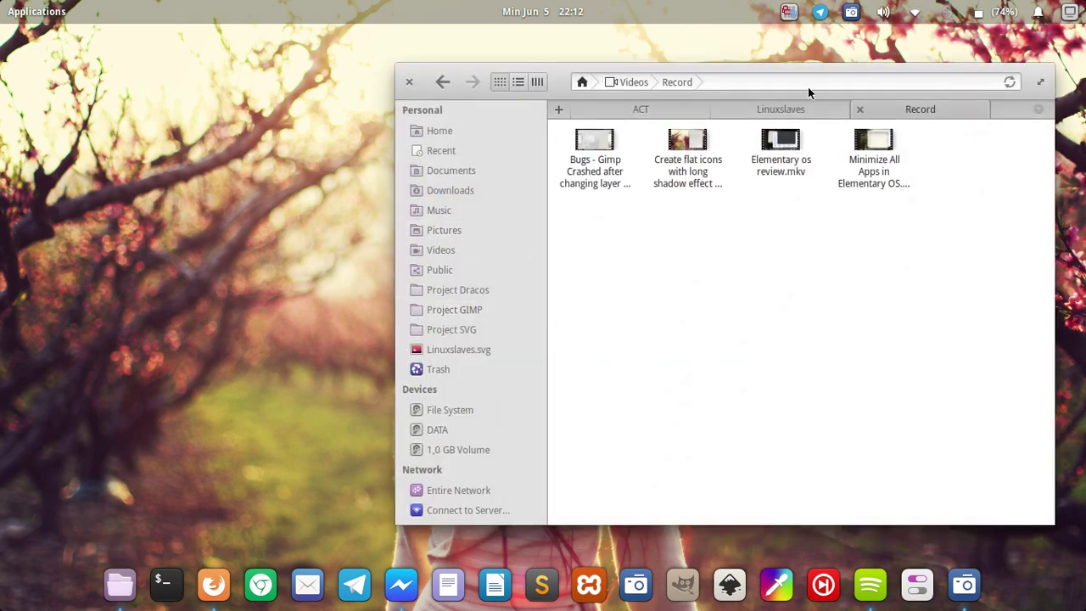
{"action": "left_click", "coordinate": [797, 106]}
{"action": "left_click_drag", "start_coordinate": [863, 68], "coordinate": [719, 47]}
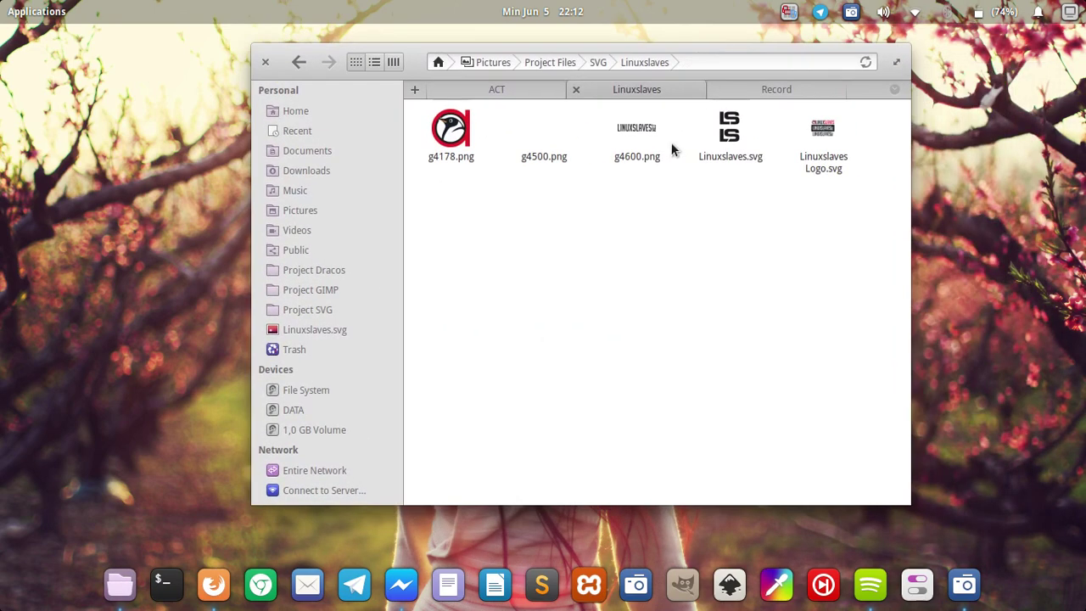
{"action": "left_click", "coordinate": [726, 140]}
{"action": "right_click", "coordinate": [760, 129]}
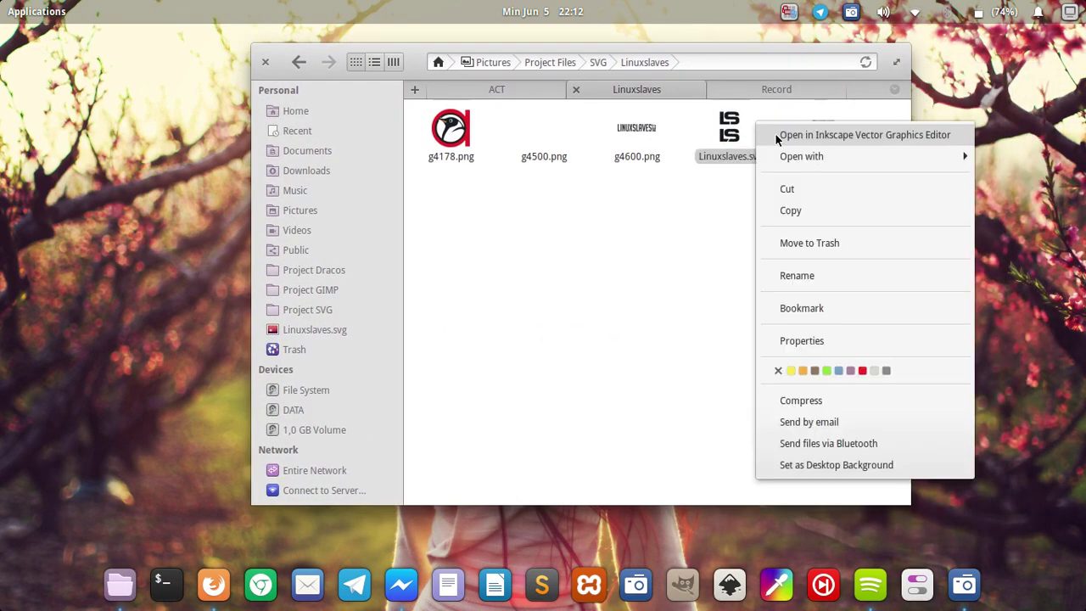
{"action": "left_click", "coordinate": [776, 135]}
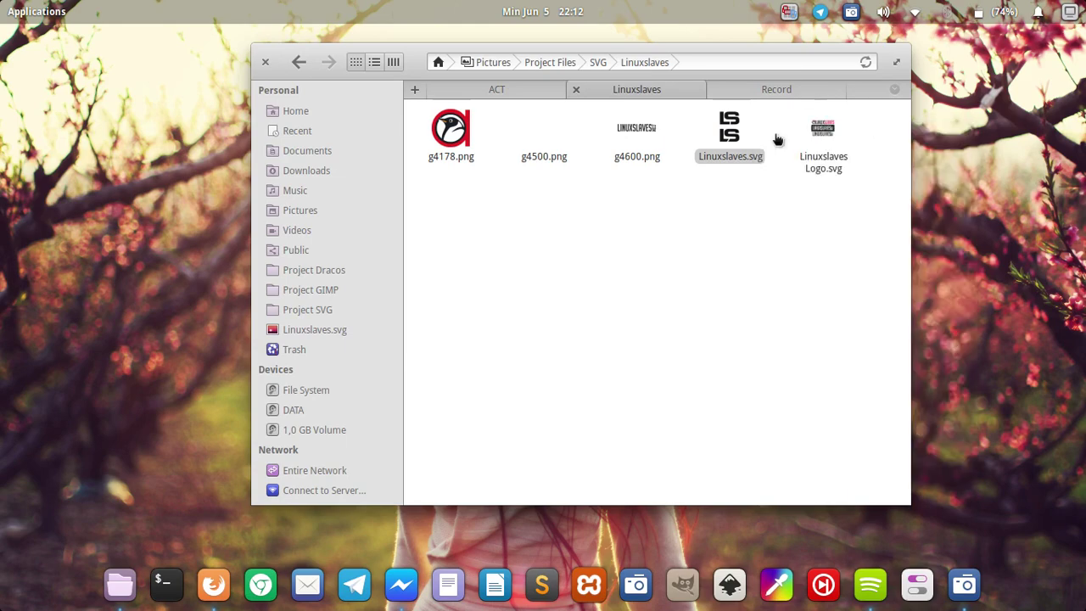
{"action": "left_click", "coordinate": [121, 592]}
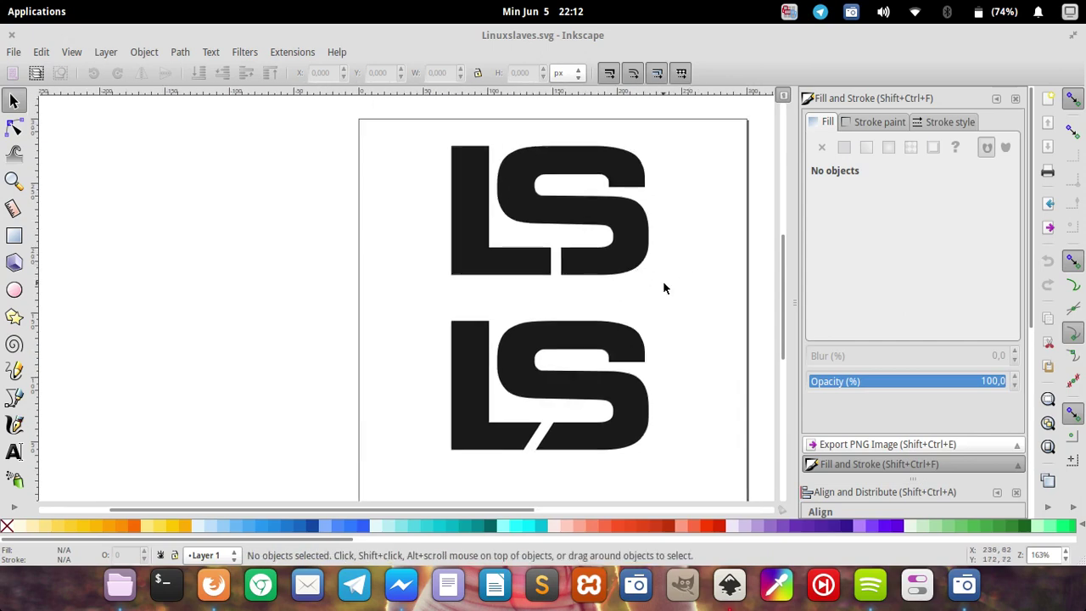
Fit the page in view and move the upper LS logo left off the page
{"action": "key", "text": "5"}
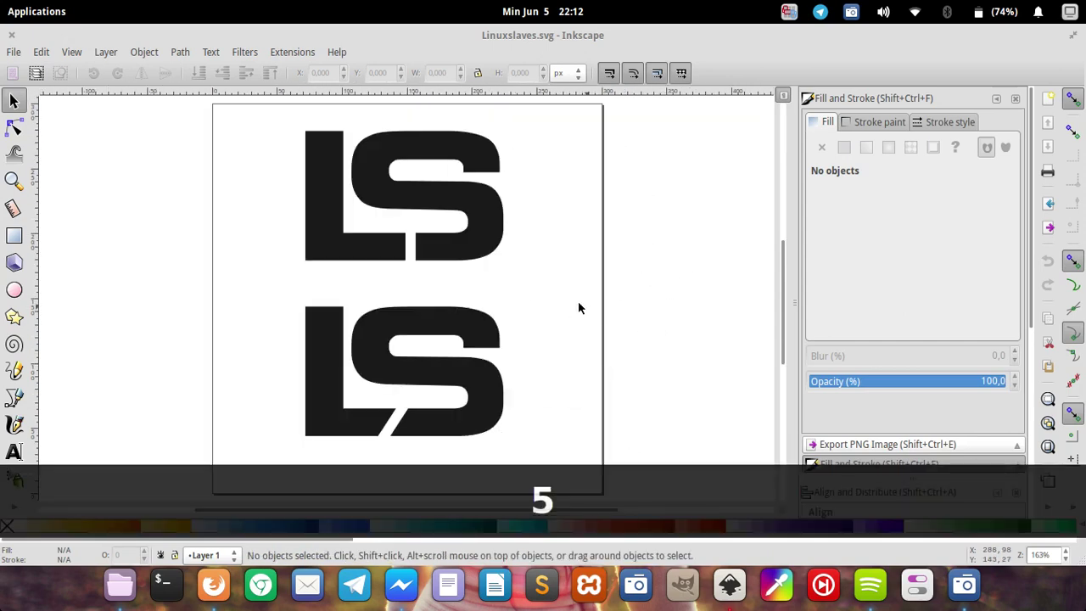
{"action": "right_click", "coordinate": [578, 308]}
{"action": "left_click", "coordinate": [580, 306]}
{"action": "left_click_drag", "start_coordinate": [551, 270], "coordinate": [696, 267]}
{"action": "left_click", "coordinate": [563, 242]}
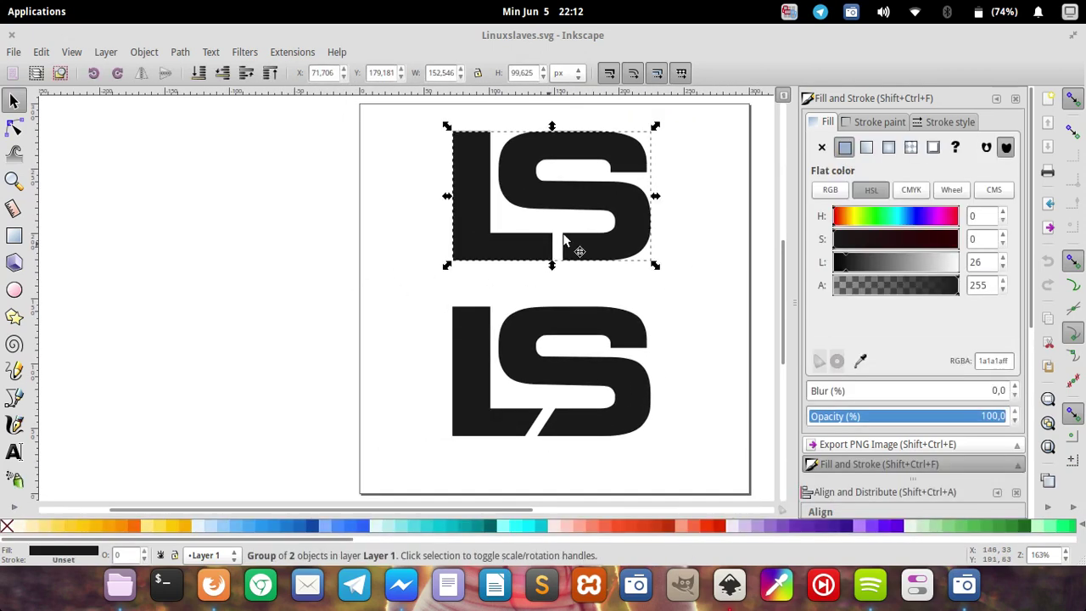
{"action": "left_click_drag", "start_coordinate": [563, 242], "coordinate": [198, 261]}
Raise the slanted LS logo into the upper position on the page
{"action": "left_click", "coordinate": [558, 347]}
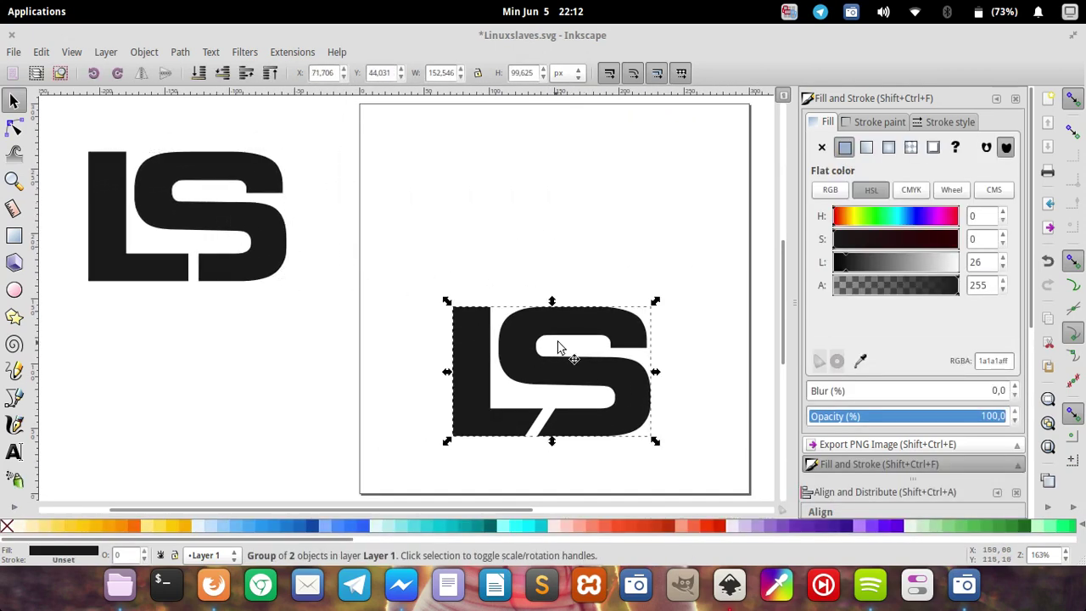
{"action": "left_click_drag", "start_coordinate": [558, 346], "coordinate": [543, 219]}
{"action": "left_click", "coordinate": [381, 264]}
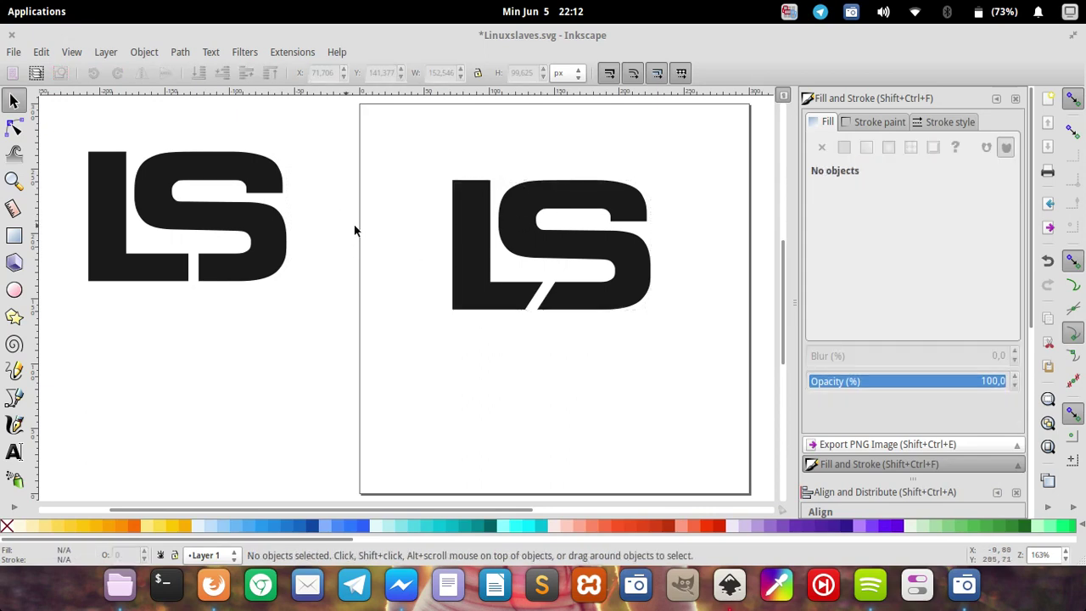
{"action": "left_click", "coordinate": [41, 52]}
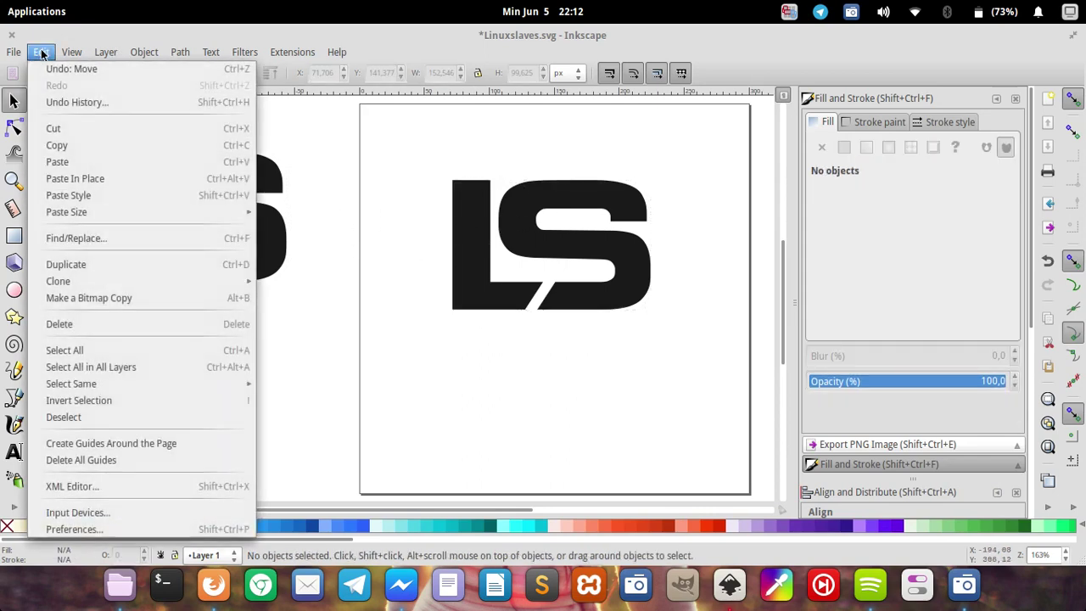
Add guides around the page borders and draw a rectangle covering the whole page
{"action": "left_click", "coordinate": [131, 437]}
{"action": "scroll", "coordinate": [670, 347], "scroll_direction": "right", "scroll_amount": 3}
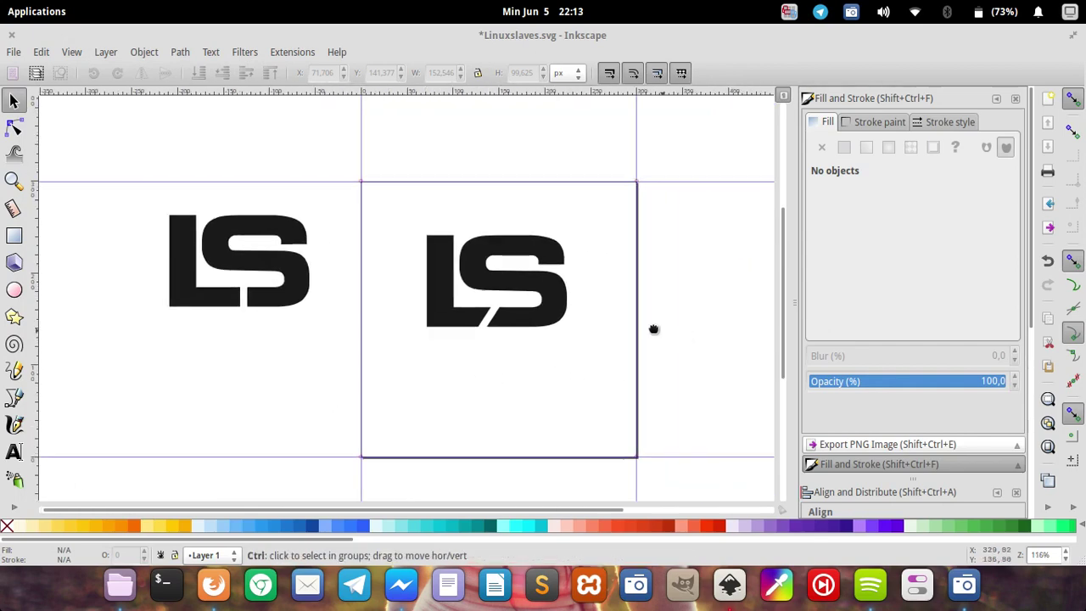
{"action": "scroll", "coordinate": [552, 328], "scroll_direction": "down", "scroll_amount": 1}
{"action": "key", "text": "r"}
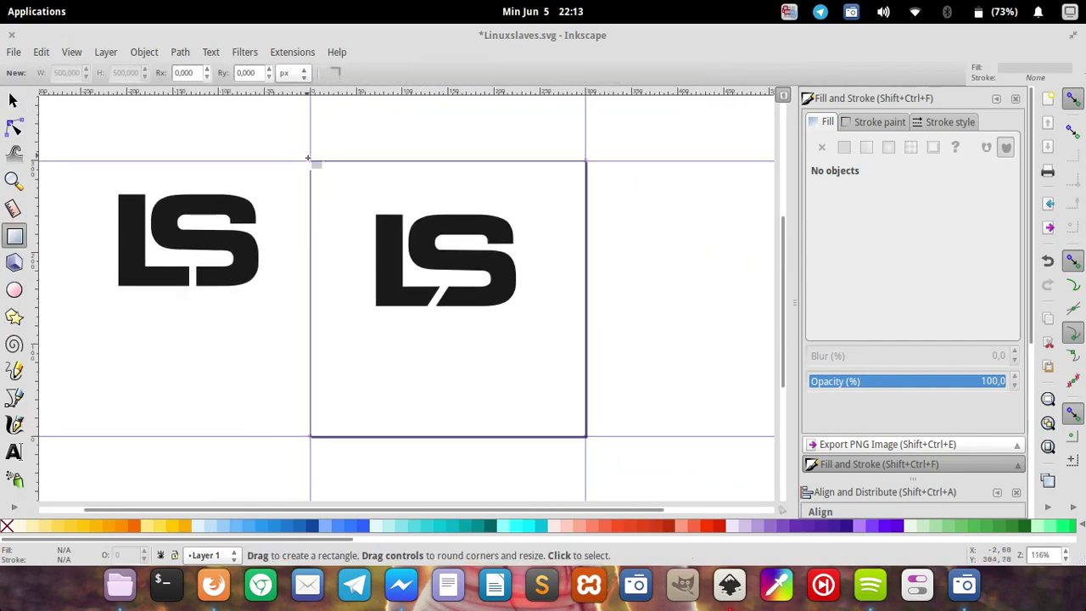
{"action": "left_click_drag", "start_coordinate": [310, 161], "coordinate": [586, 437]}
Send the grey 300×300 square to the bottom, behind the LS logo
{"action": "left_click", "coordinate": [14, 100]}
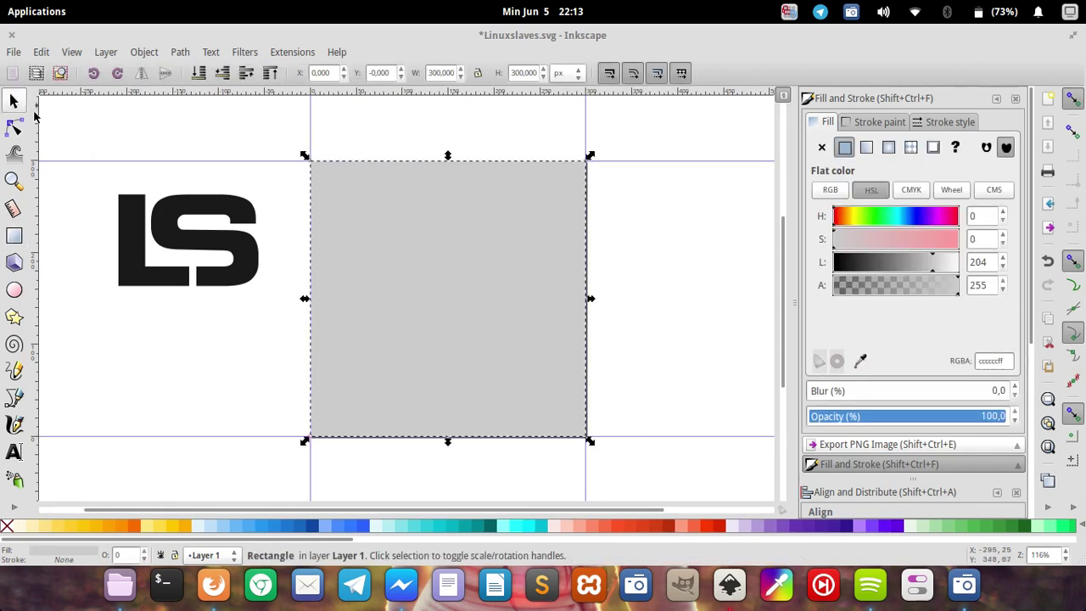
{"action": "left_click", "coordinate": [657, 318]}
{"action": "left_click", "coordinate": [504, 323]}
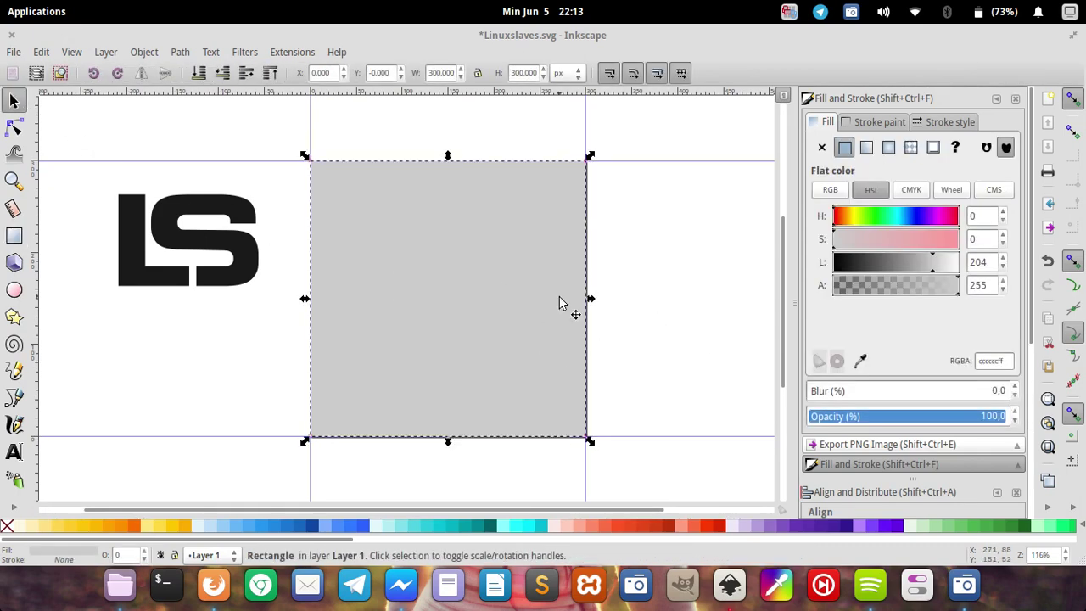
{"action": "key", "text": "End"}
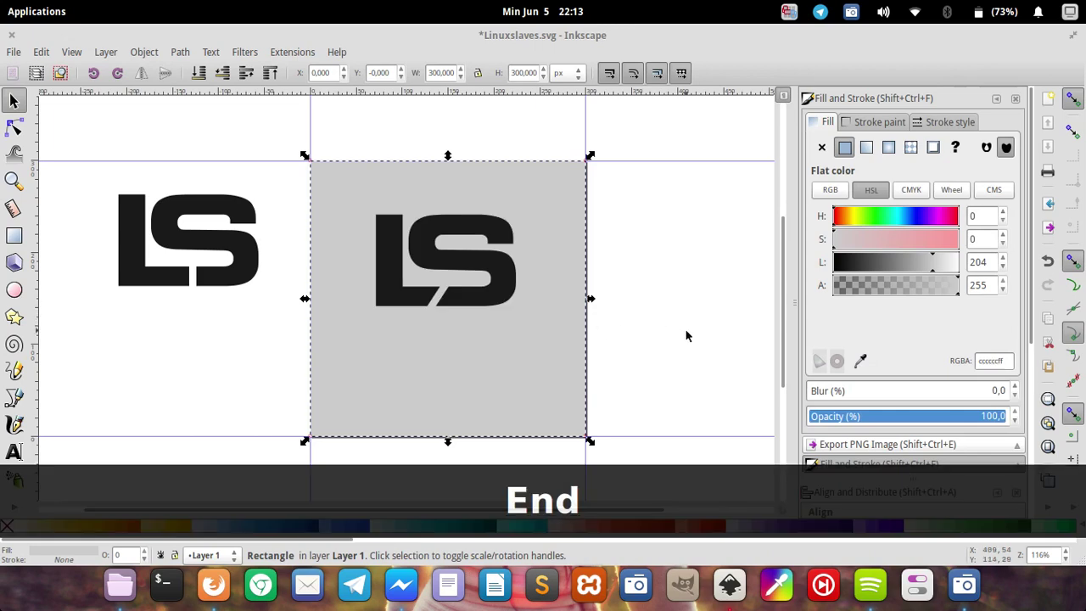
{"action": "left_click", "coordinate": [689, 340]}
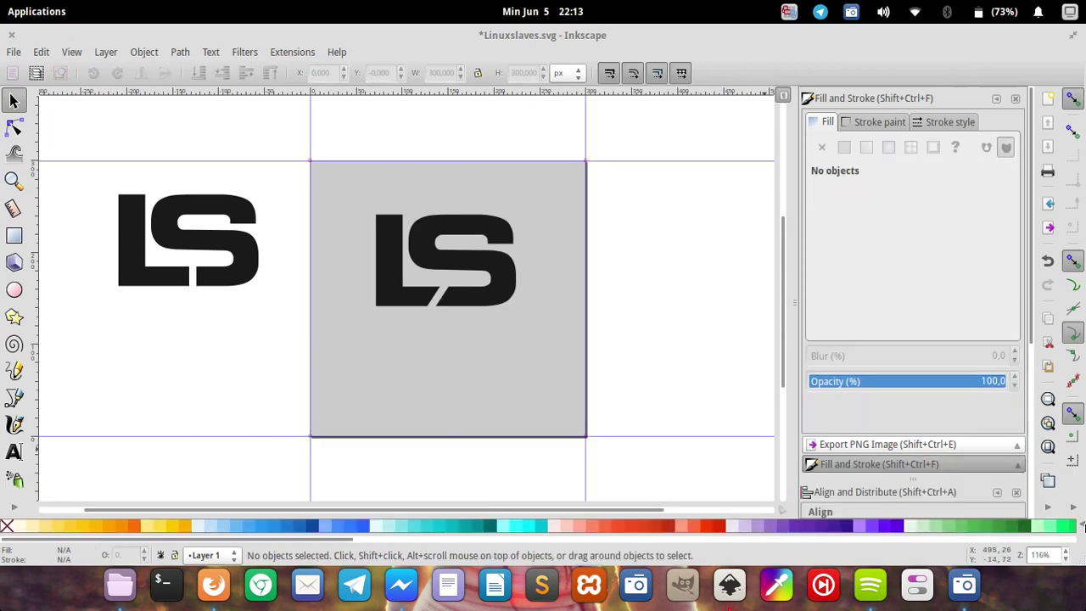
Switch the swatches palette to Flat UI Colors
{"action": "left_click", "coordinate": [1081, 526]}
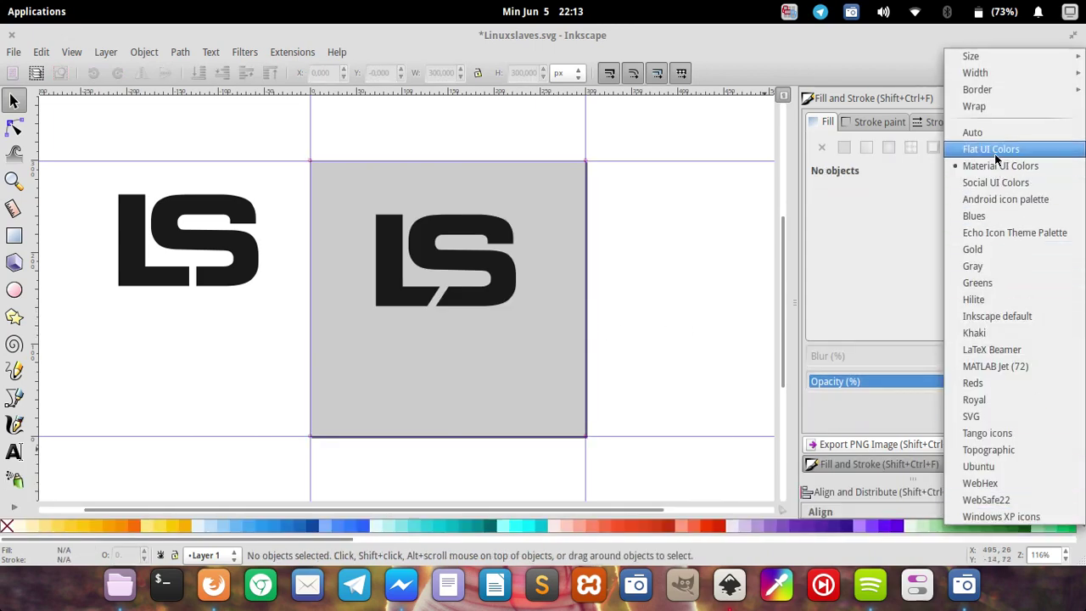
{"action": "left_click", "coordinate": [992, 151]}
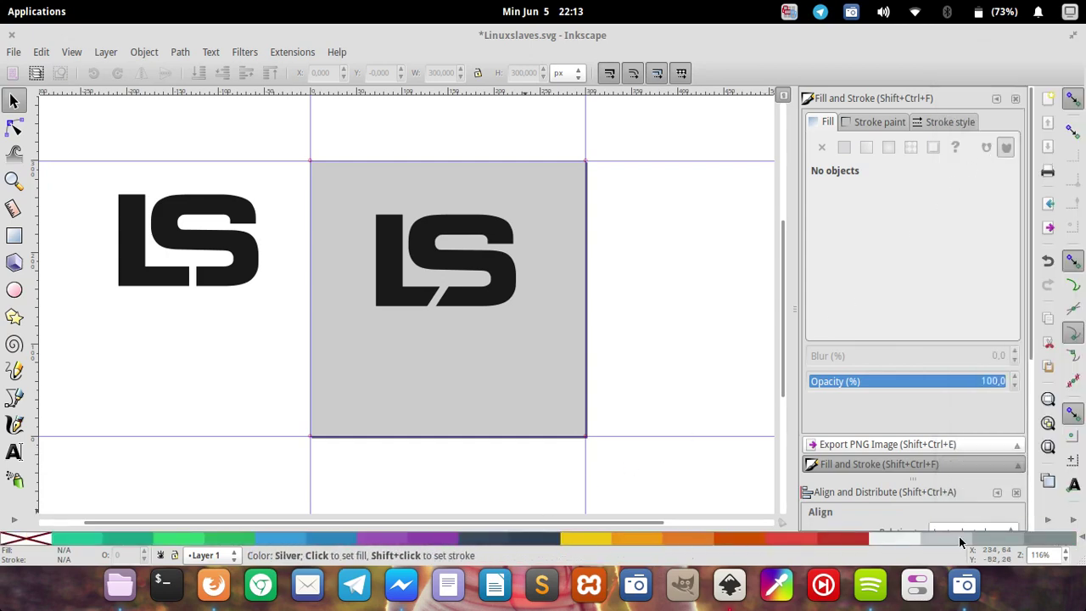
{"action": "left_click", "coordinate": [1082, 540]}
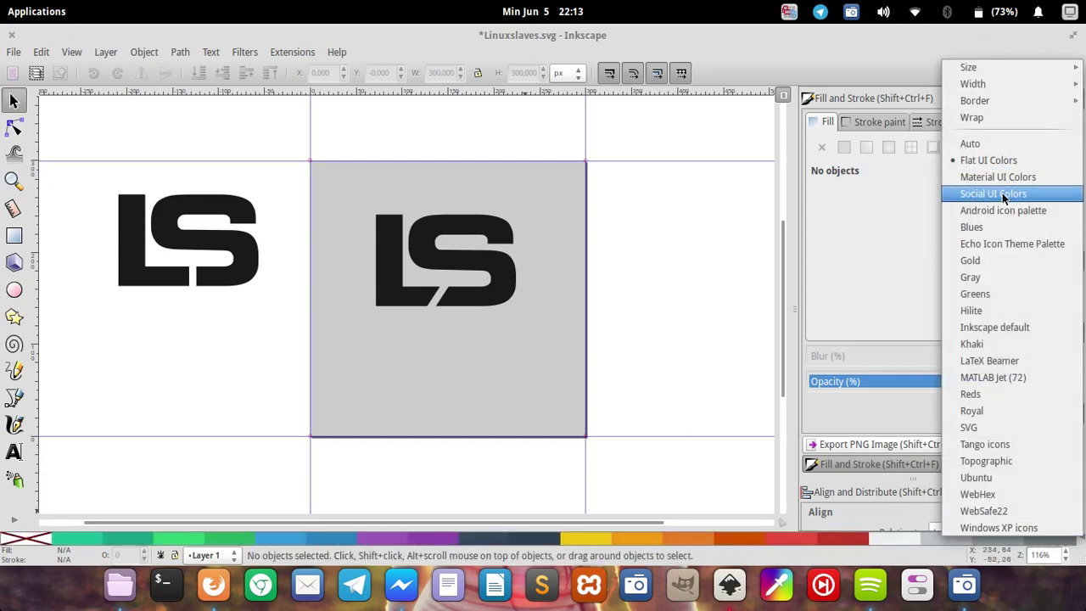
In Firefox, scroll up to the palette-importing post title and highlight it
{"action": "left_click", "coordinate": [483, 473]}
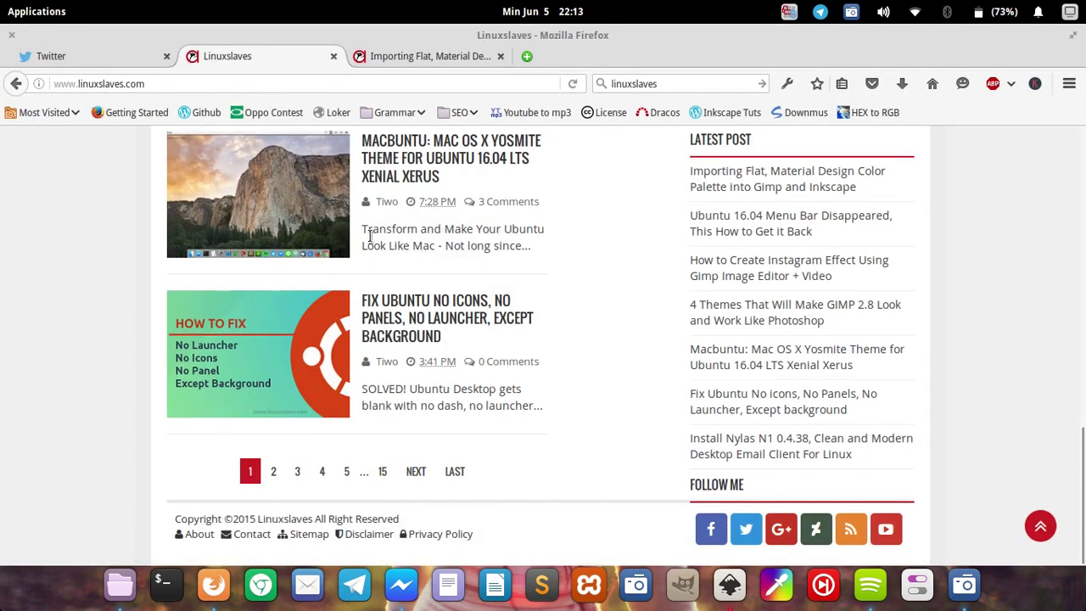
{"action": "scroll", "coordinate": [425, 261], "scroll_direction": "up", "scroll_amount": 5}
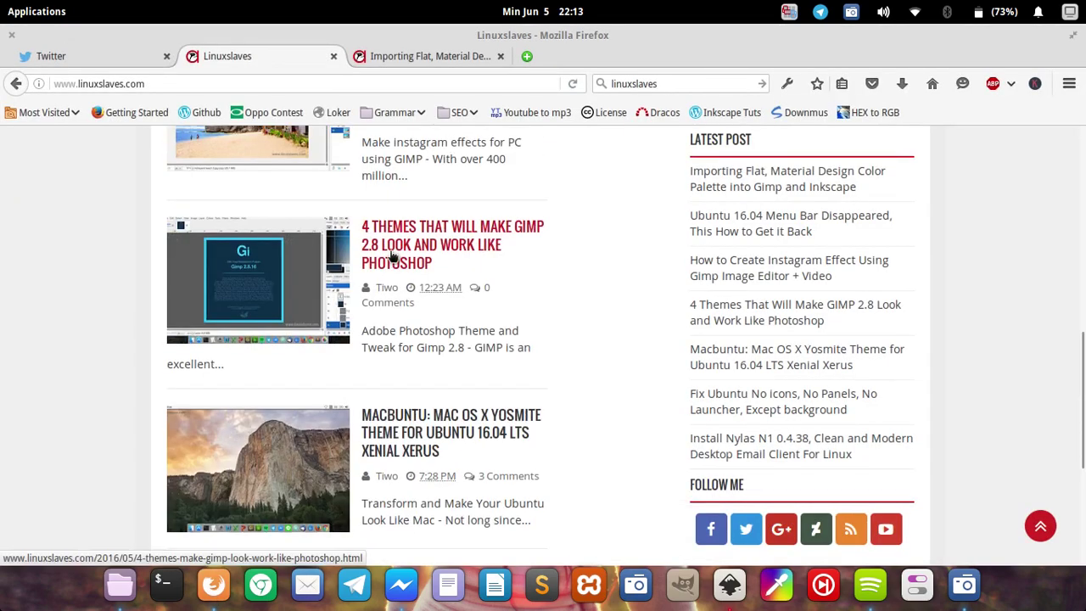
{"action": "scroll", "coordinate": [370, 256], "scroll_direction": "up", "scroll_amount": 3}
{"action": "scroll", "coordinate": [393, 256], "scroll_direction": "up", "scroll_amount": 4}
{"action": "scroll", "coordinate": [395, 286], "scroll_direction": "up", "scroll_amount": 2}
{"action": "scroll", "coordinate": [412, 288], "scroll_direction": "up", "scroll_amount": 3}
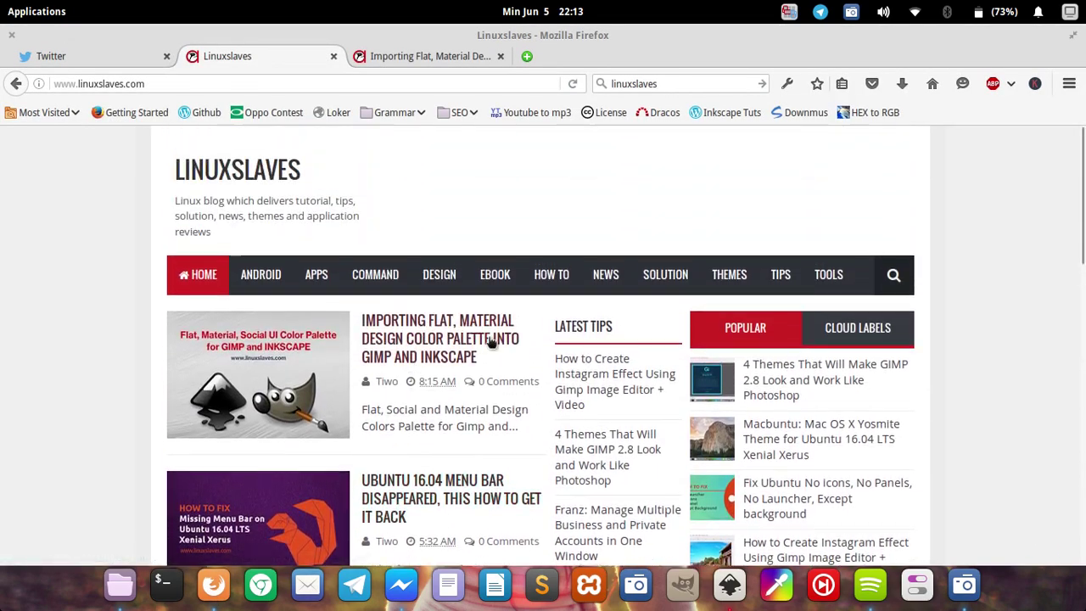
{"action": "left_click_drag", "start_coordinate": [489, 360], "coordinate": [365, 321]}
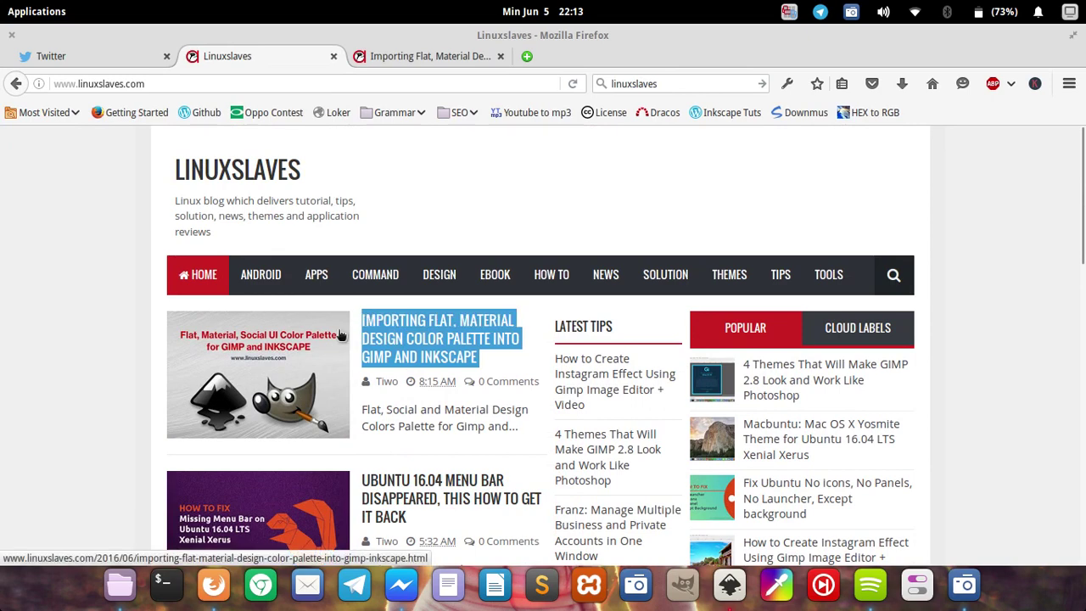
{"action": "left_click", "coordinate": [90, 331]}
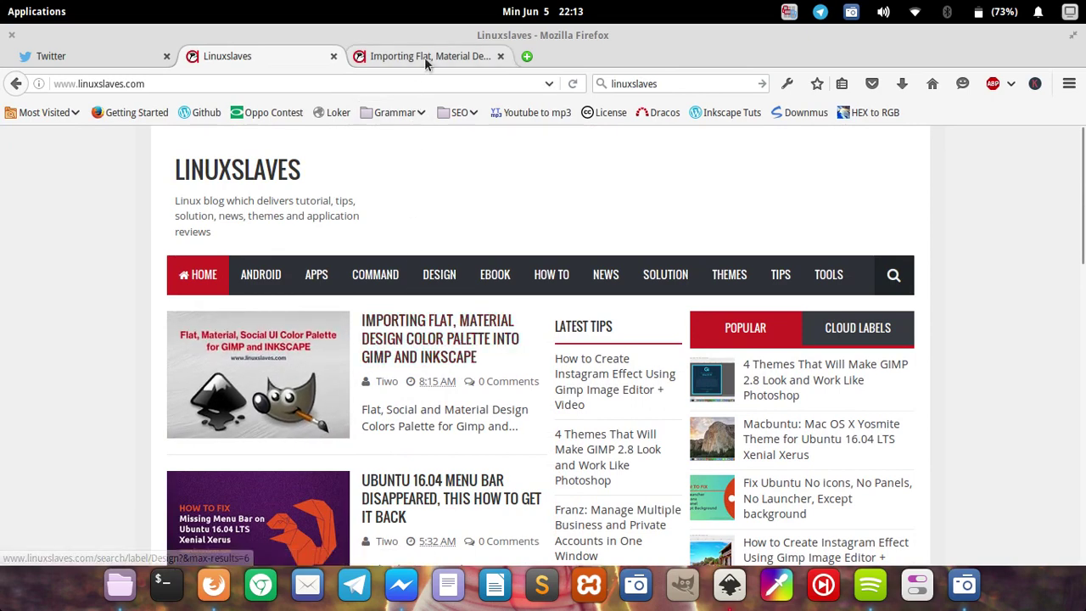
Switch to the colour palette article tab and select its web address
{"action": "key", "text": "ctrl+Tab"}
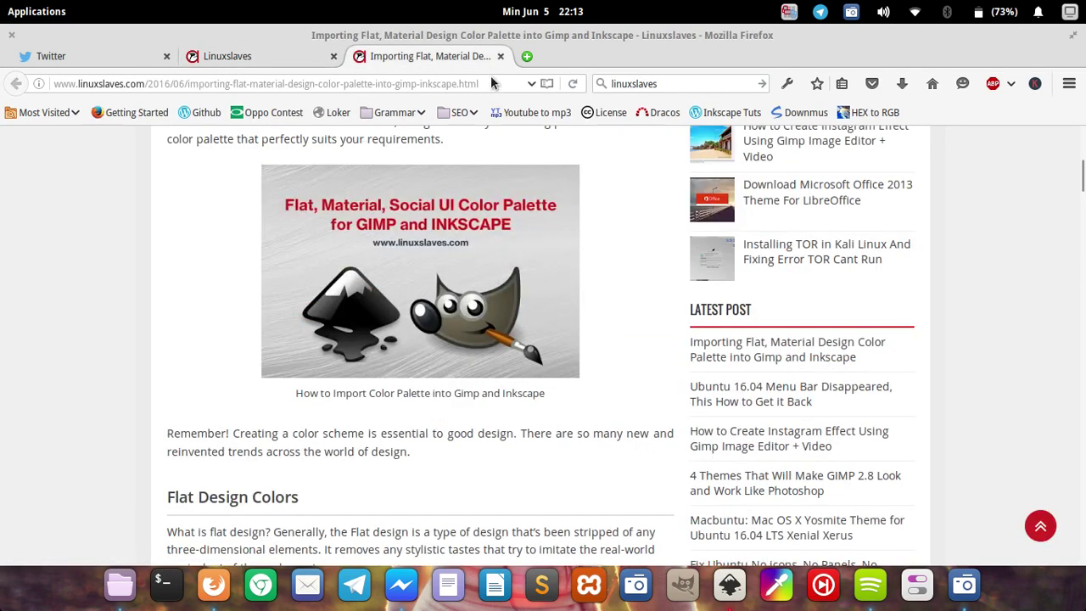
{"action": "left_click", "coordinate": [406, 78]}
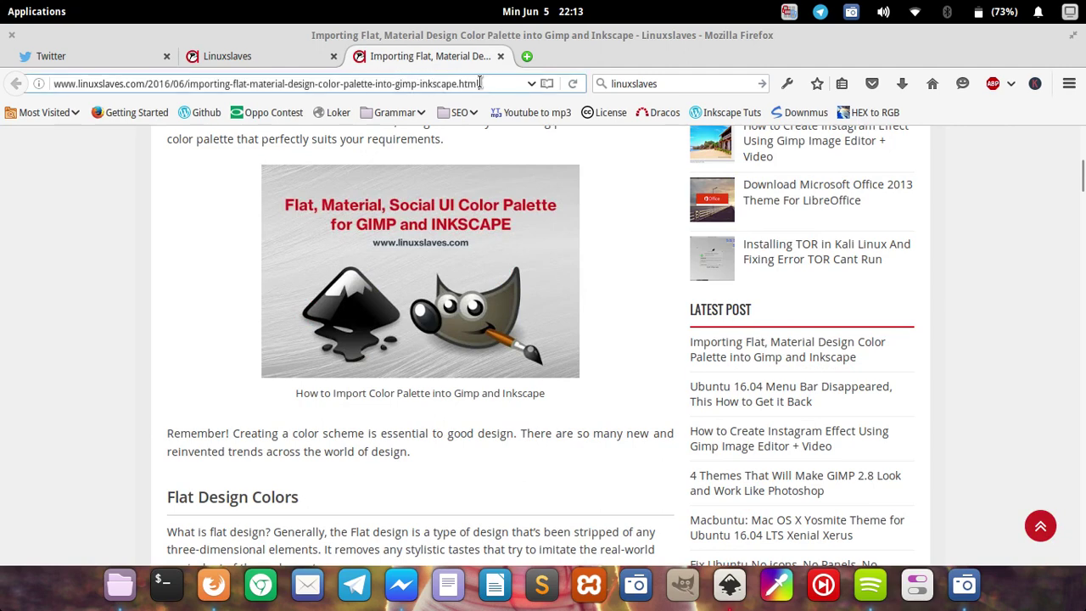
{"action": "left_click_drag", "start_coordinate": [480, 82], "coordinate": [54, 83]}
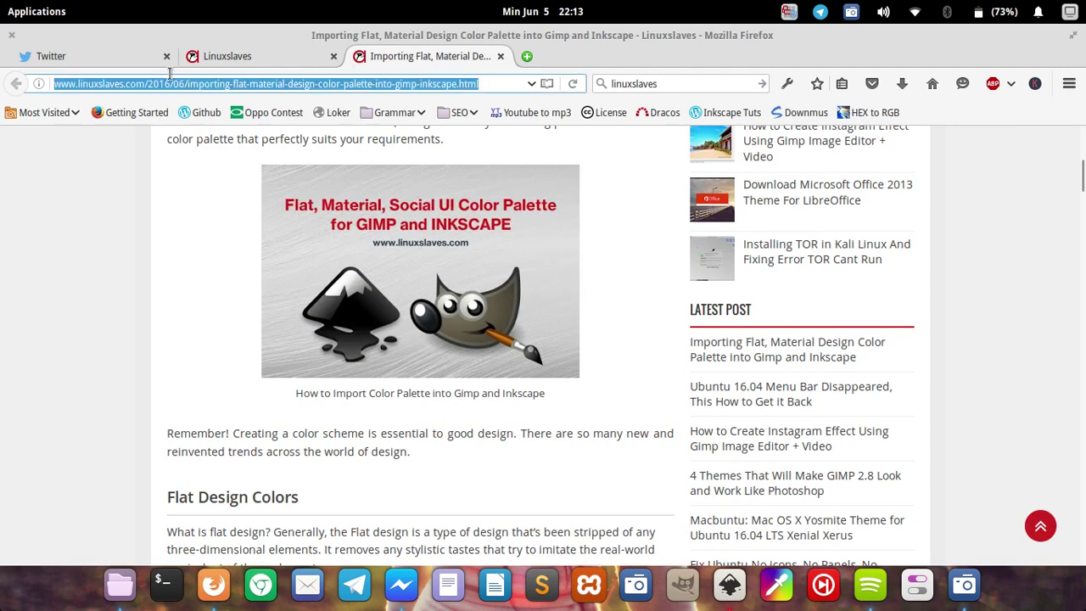
{"action": "left_click", "coordinate": [90, 259]}
Scroll through the Flat and Material colour code blocks, then minimise Firefox
{"action": "scroll", "coordinate": [220, 247], "scroll_direction": "down", "scroll_amount": 2}
{"action": "scroll", "coordinate": [215, 265], "scroll_direction": "down", "scroll_amount": 3}
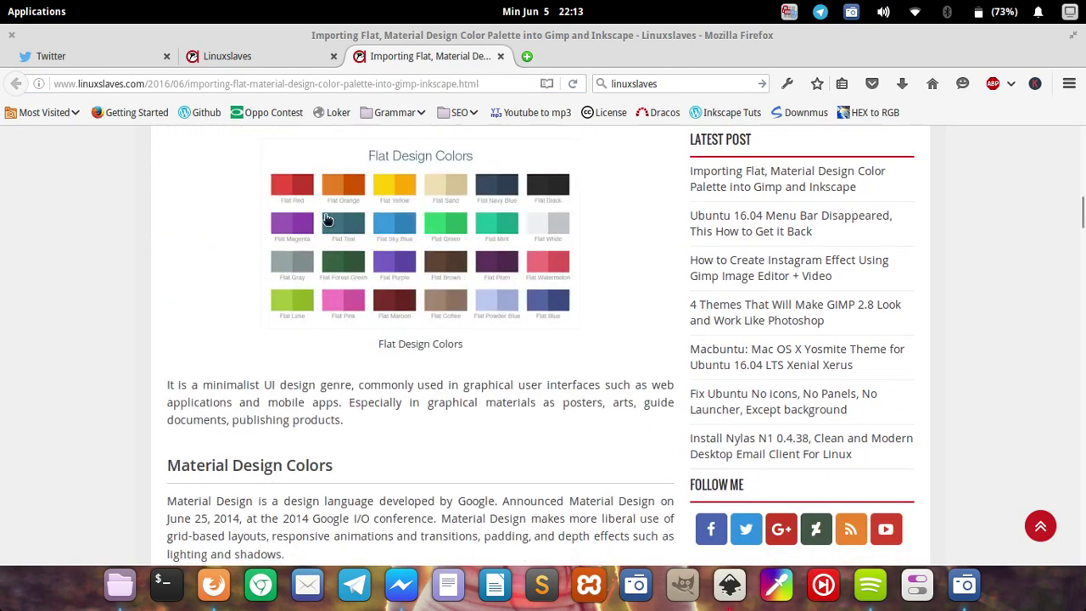
{"action": "scroll", "coordinate": [280, 258], "scroll_direction": "down", "scroll_amount": 3}
{"action": "scroll", "coordinate": [229, 300], "scroll_direction": "down", "scroll_amount": 2}
{"action": "scroll", "coordinate": [221, 322], "scroll_direction": "down", "scroll_amount": 3}
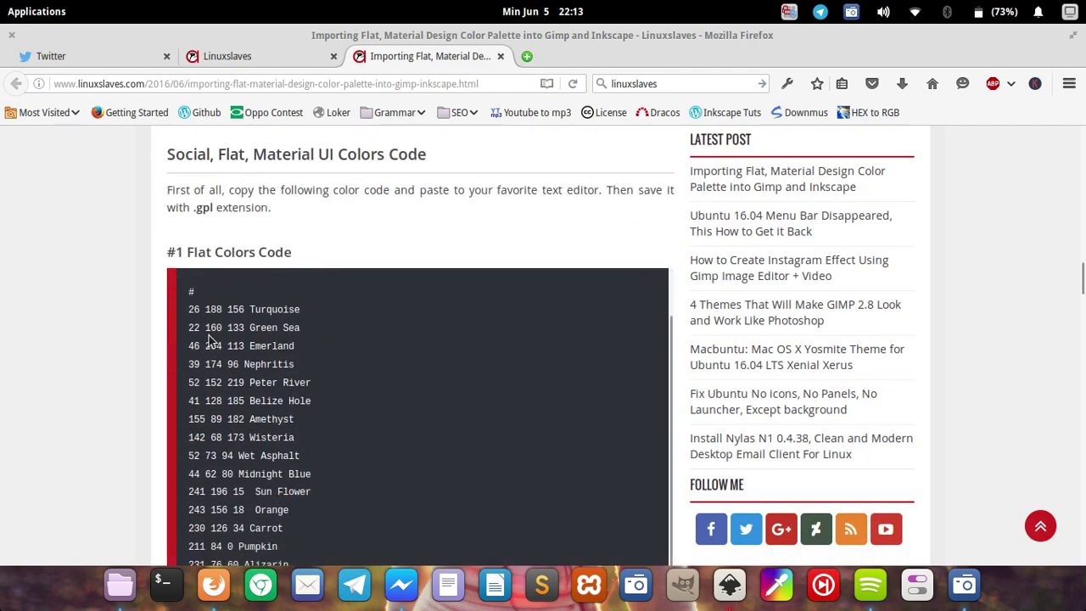
{"action": "scroll", "coordinate": [216, 310], "scroll_direction": "down", "scroll_amount": 3}
{"action": "scroll", "coordinate": [376, 303], "scroll_direction": "down", "scroll_amount": 1}
{"action": "scroll", "coordinate": [121, 310], "scroll_direction": "down", "scroll_amount": 1}
{"action": "scroll", "coordinate": [118, 305], "scroll_direction": "down", "scroll_amount": 3}
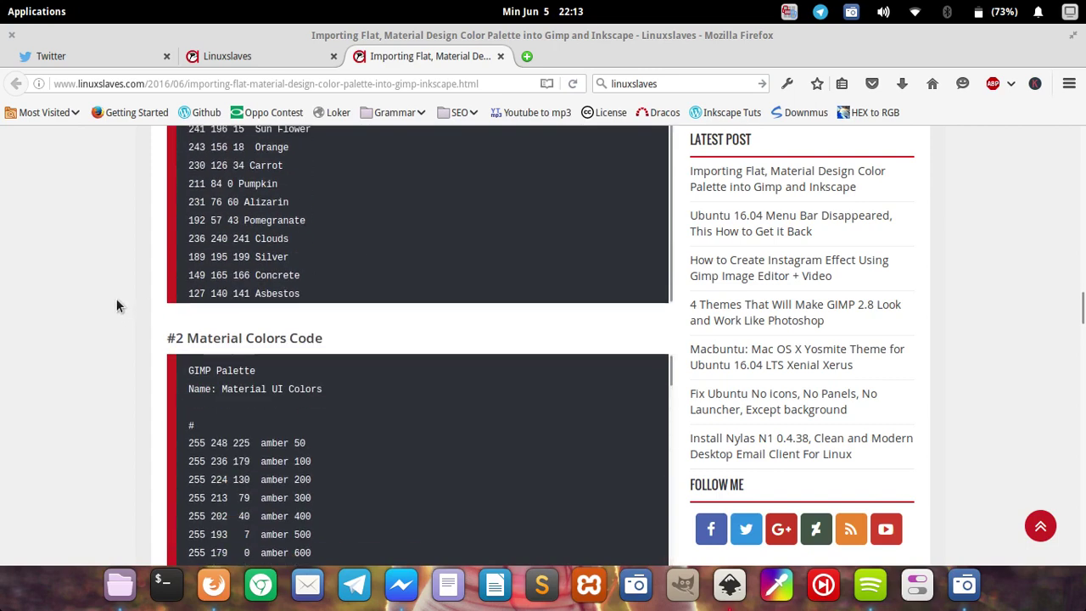
{"action": "scroll", "coordinate": [255, 301], "scroll_direction": "up", "scroll_amount": 3}
{"action": "scroll", "coordinate": [181, 324], "scroll_direction": "down", "scroll_amount": 4}
{"action": "scroll", "coordinate": [250, 326], "scroll_direction": "down", "scroll_amount": 3}
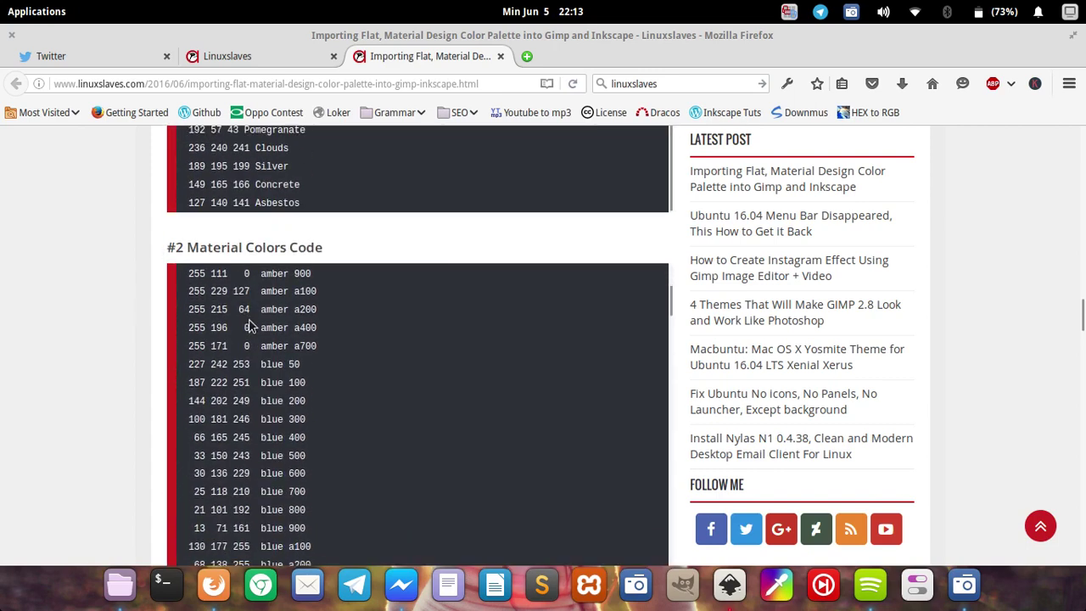
{"action": "scroll", "coordinate": [123, 320], "scroll_direction": "down", "scroll_amount": 2}
{"action": "scroll", "coordinate": [130, 305], "scroll_direction": "down", "scroll_amount": 3}
{"action": "scroll", "coordinate": [131, 308], "scroll_direction": "down", "scroll_amount": 3}
{"action": "scroll", "coordinate": [131, 308], "scroll_direction": "down", "scroll_amount": 3}
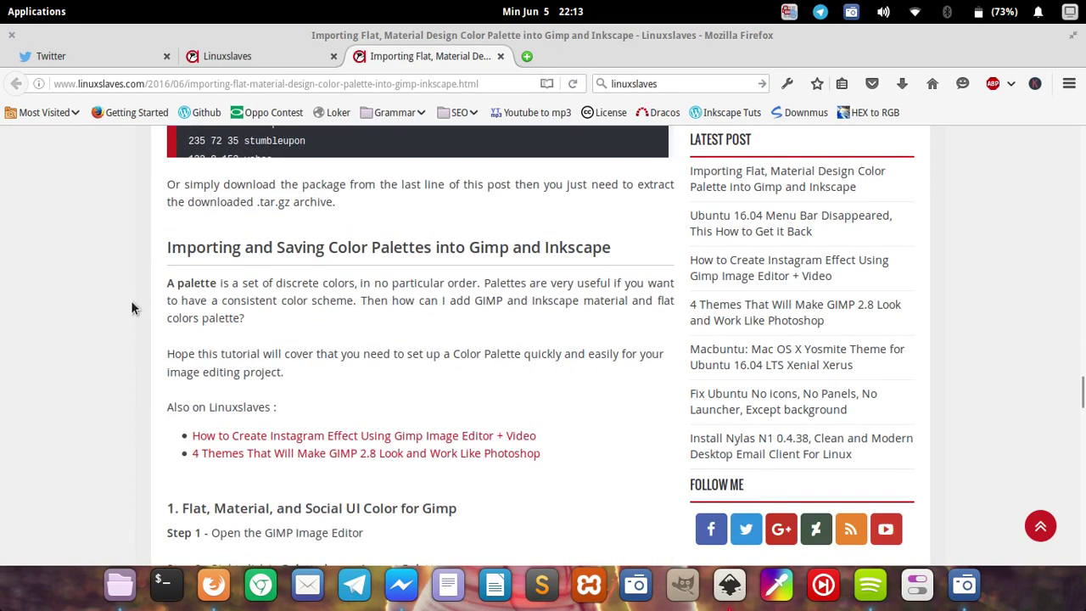
{"action": "scroll", "coordinate": [409, 228], "scroll_direction": "up", "scroll_amount": 3}
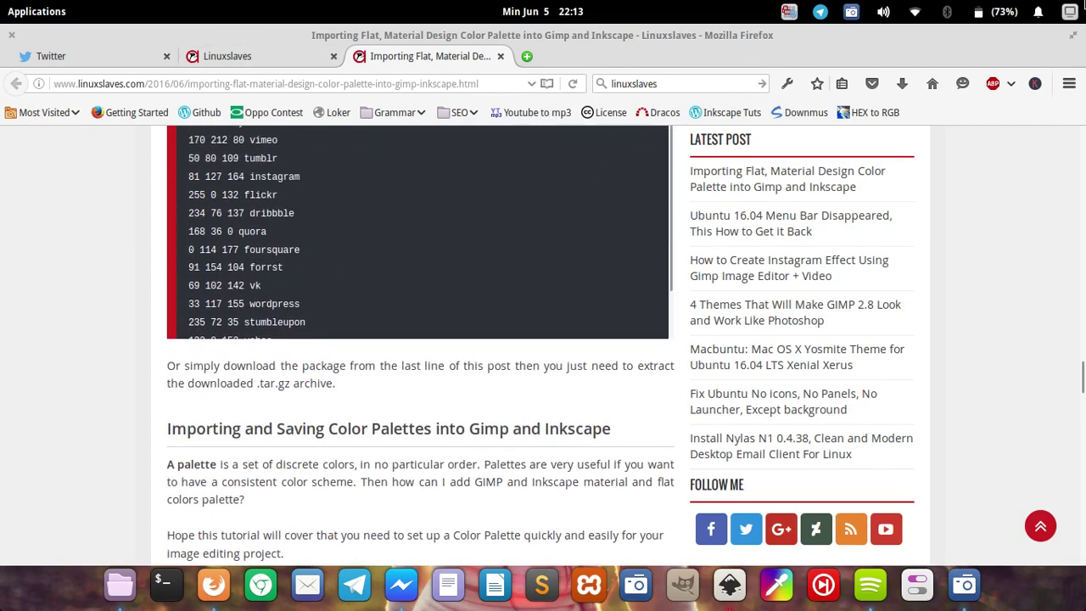
{"action": "left_click", "coordinate": [1070, 11]}
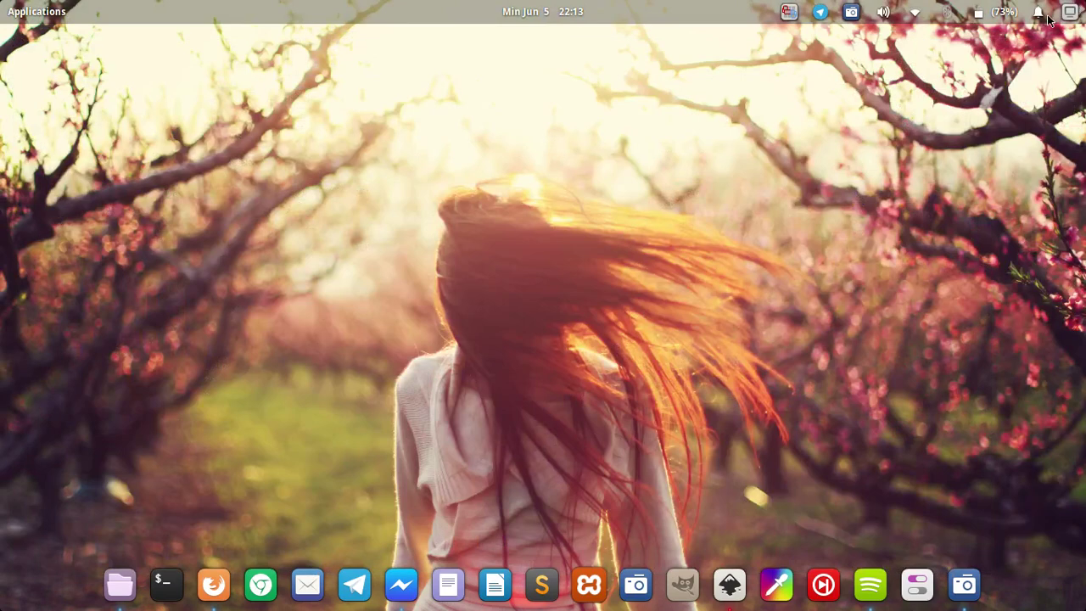
Back in Inkscape, fill the grey square with the Green Sea teal swatch
{"action": "left_click", "coordinate": [729, 585]}
{"action": "left_click", "coordinate": [503, 303]}
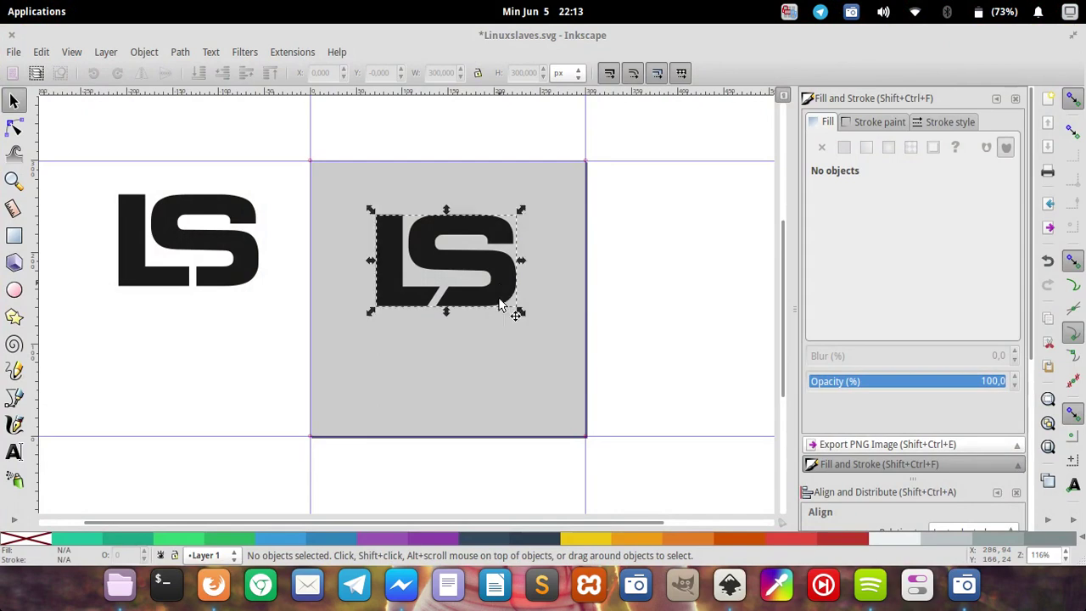
{"action": "left_click", "coordinate": [552, 502]}
{"action": "left_click", "coordinate": [566, 371]}
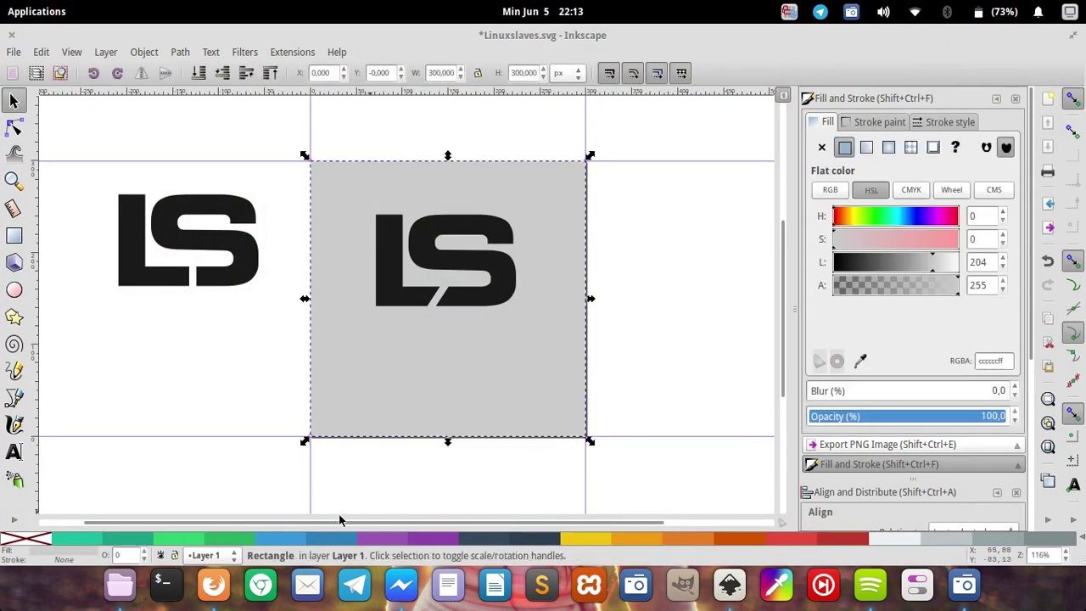
{"action": "left_click", "coordinate": [137, 538]}
{"action": "left_click", "coordinate": [205, 384]}
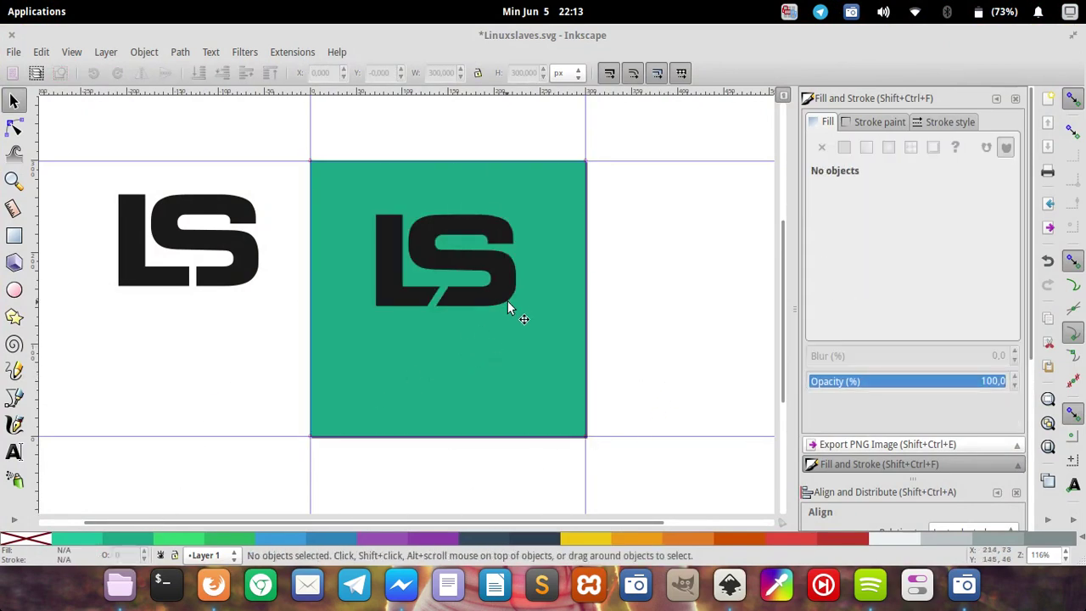
Set the LS logo's fill to pure white, RGBA ffffffff
{"action": "left_click", "coordinate": [507, 300]}
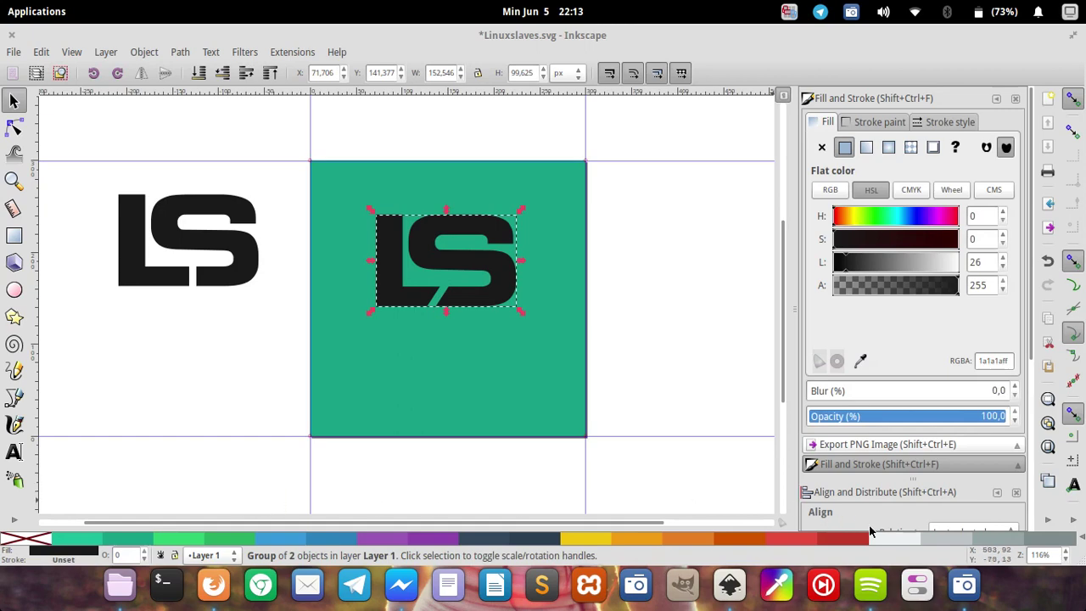
{"action": "left_click", "coordinate": [889, 535]}
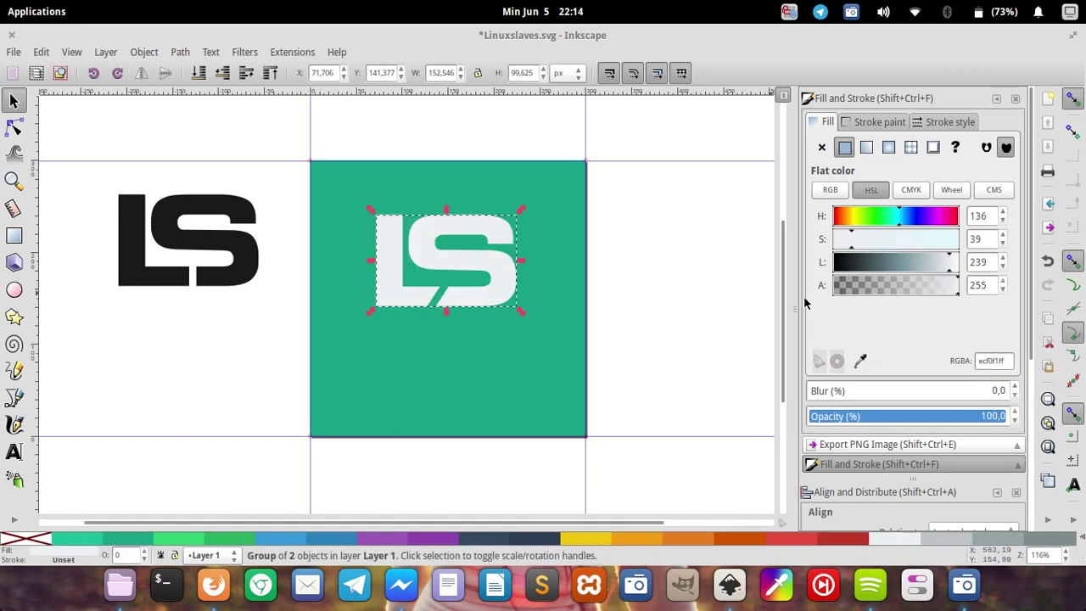
{"action": "left_click", "coordinate": [1007, 362]}
{"action": "key", "text": "ctrl+a"}
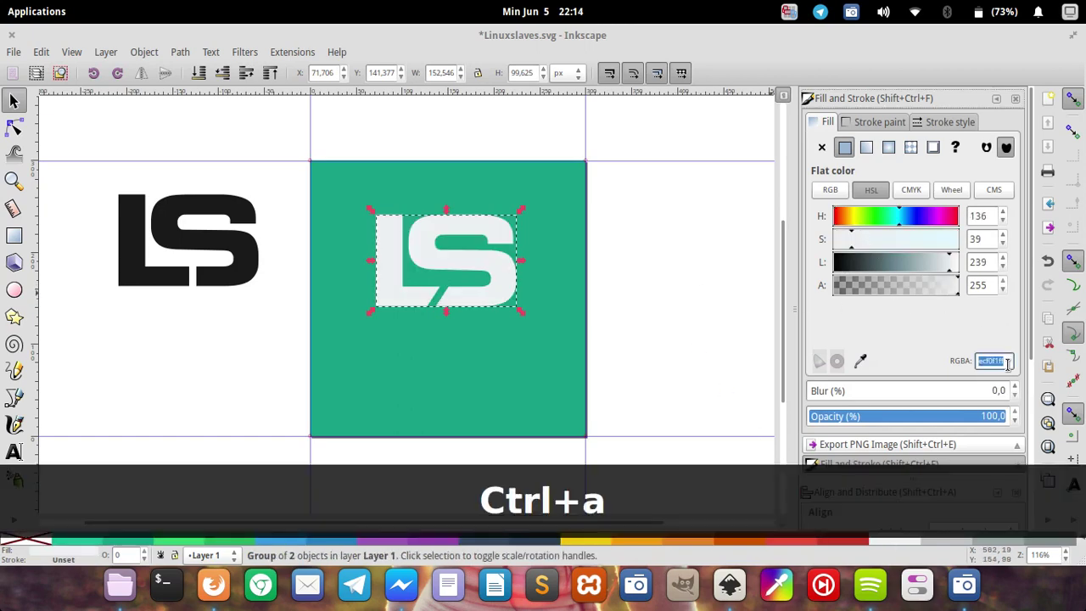
{"action": "type", "text": "ffffffff"}
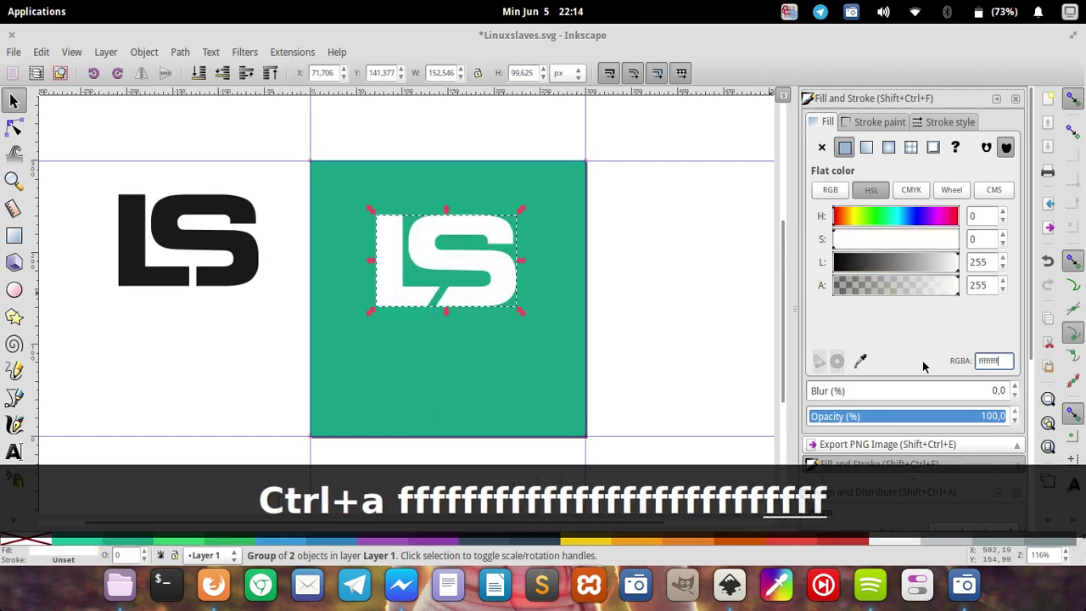
{"action": "type", "text": "ffffffffffffffffffffff"}
{"action": "left_click", "coordinate": [699, 326]}
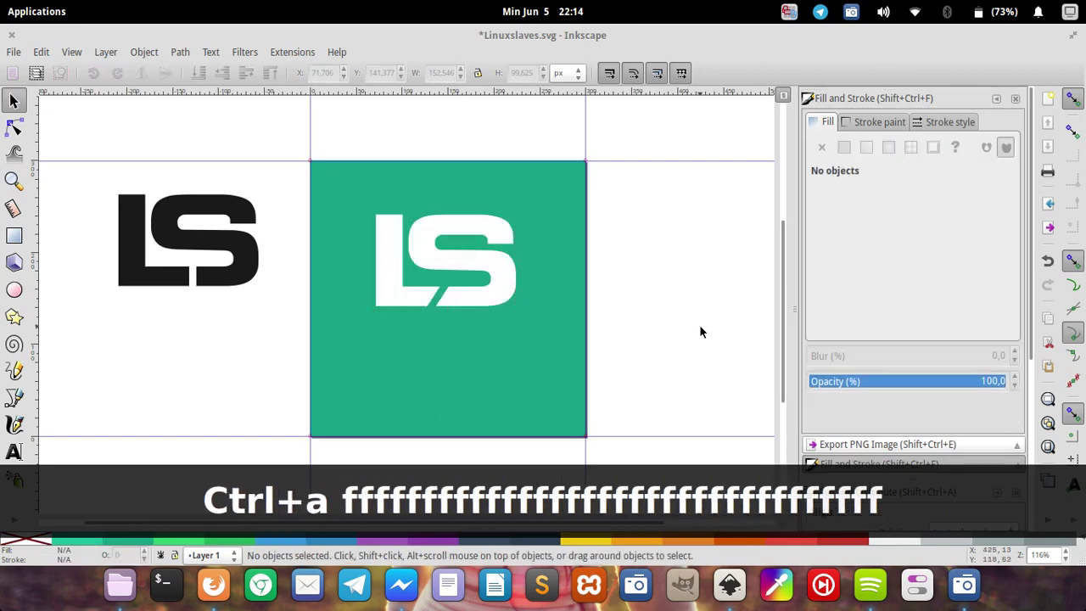
{"action": "left_click", "coordinate": [482, 292]}
Scale up the white LS logo and centre it on the horizontal axis of the green square
{"action": "mouse_move", "coordinate": [523, 313]}
{"action": "left_mouse_down"}
{"action": "mouse_move", "coordinate": [542, 337]}
{"action": "mouse_move", "coordinate": [534, 332]}
{"action": "left_mouse_up"}
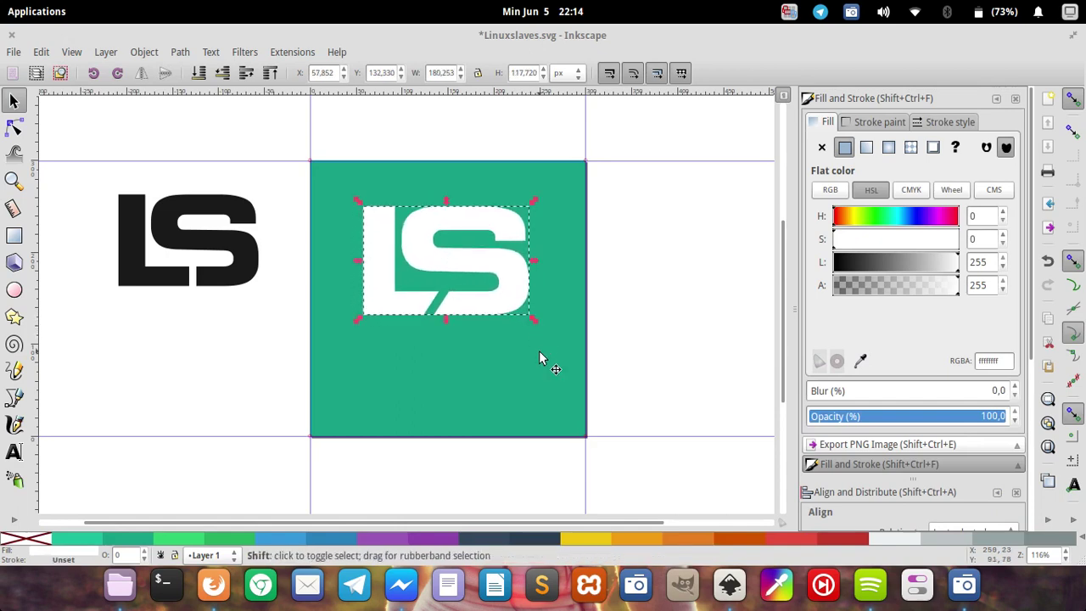
{"action": "key", "text": "ctrl+a"}
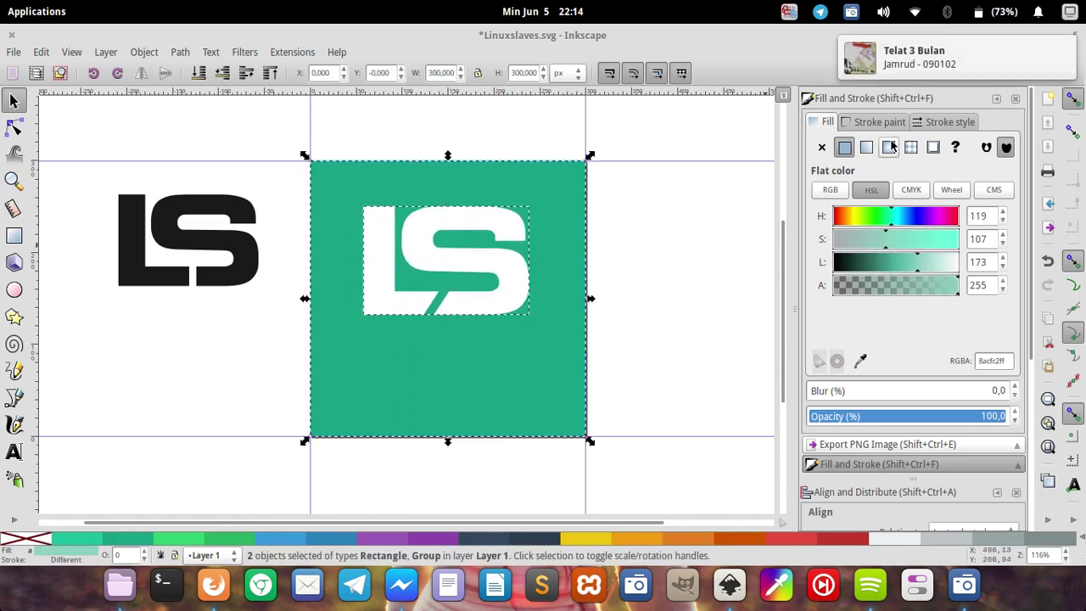
{"action": "scroll", "coordinate": [889, 149], "scroll_direction": "down", "scroll_amount": 5}
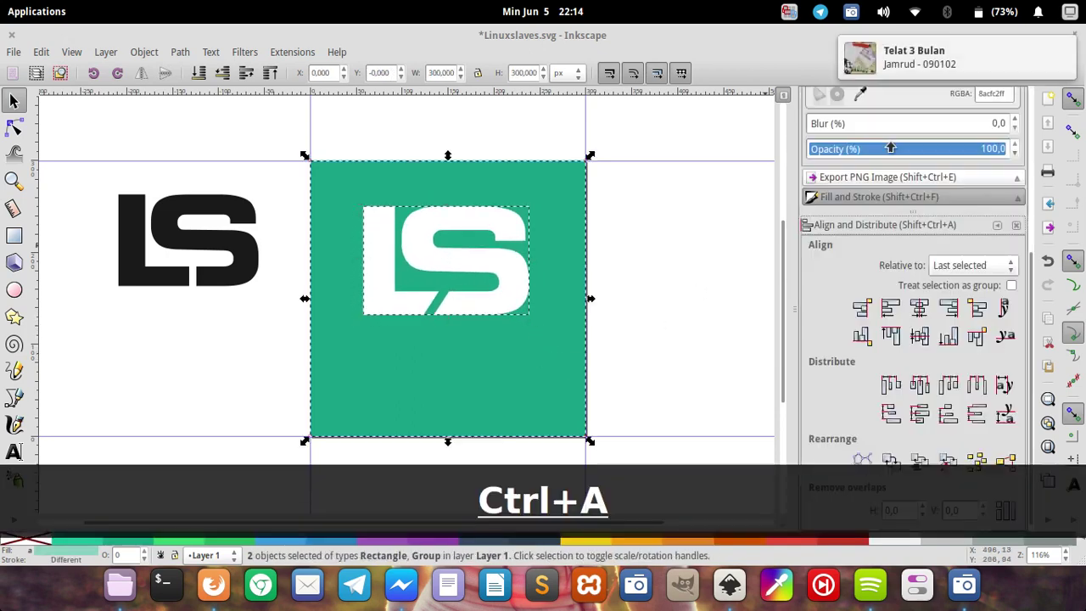
{"action": "scroll", "coordinate": [920, 323], "scroll_direction": "down", "scroll_amount": 1}
{"action": "left_click", "coordinate": [919, 302]}
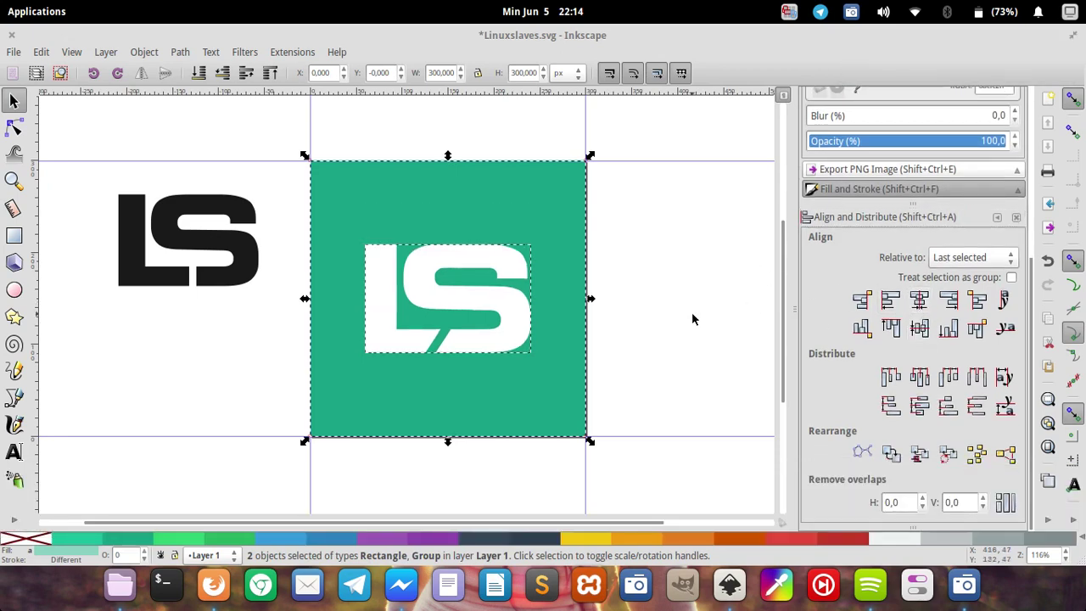
{"action": "left_click", "coordinate": [657, 298]}
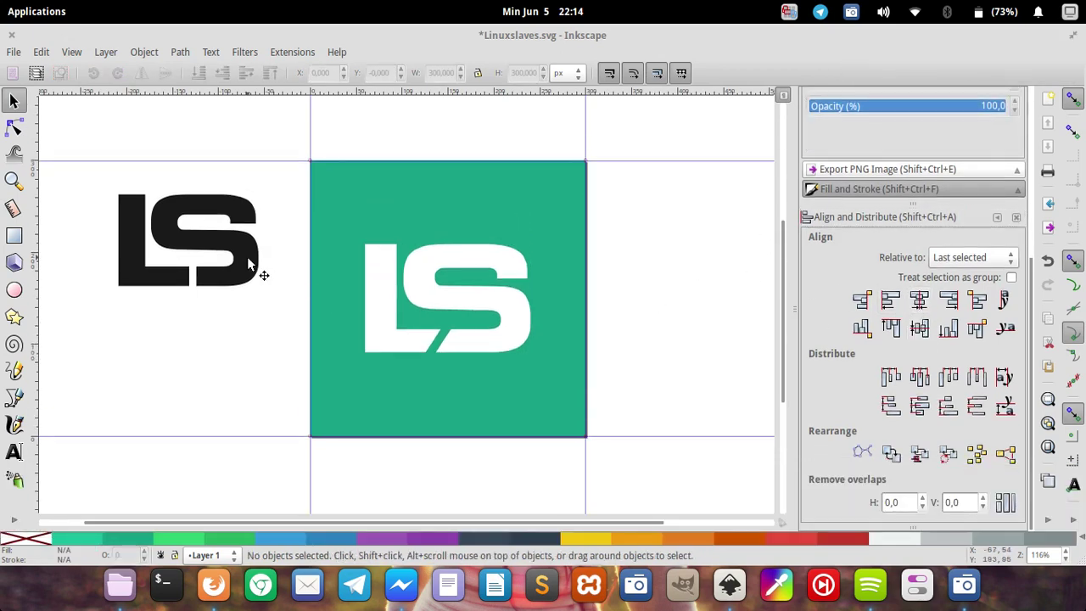
{"action": "scroll", "coordinate": [532, 275], "scroll_direction": "up", "scroll_amount": 1}
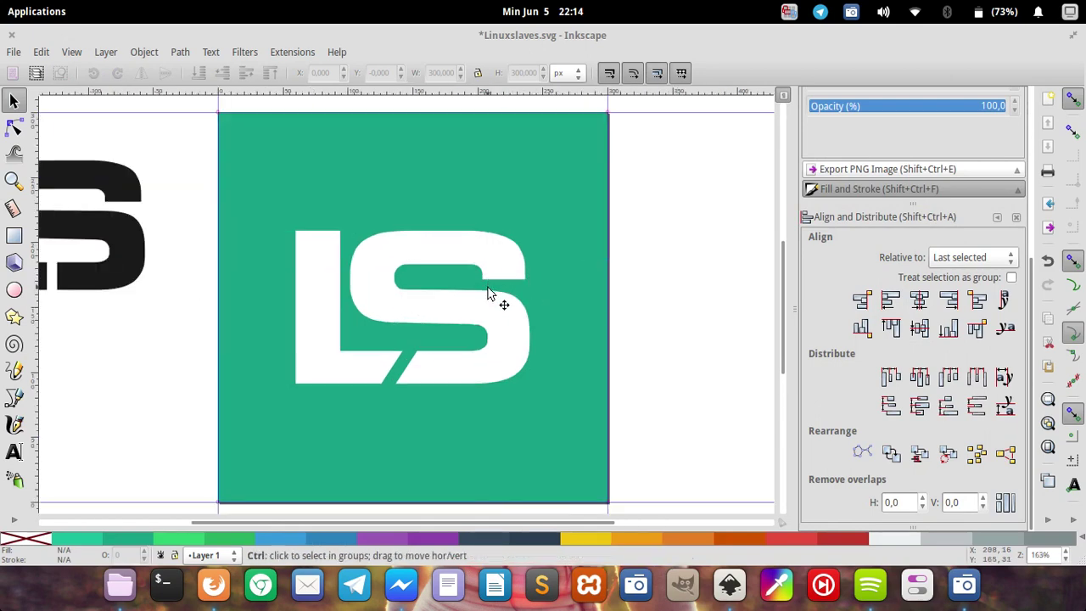
{"action": "left_click_drag", "start_coordinate": [492, 296], "coordinate": [515, 289]}
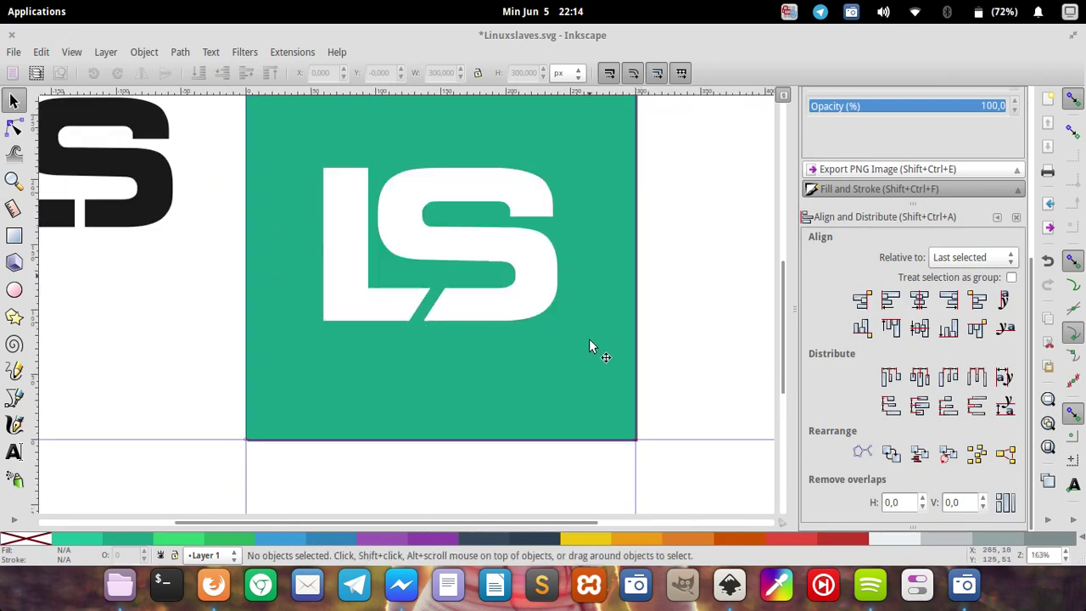
{"action": "left_click", "coordinate": [536, 346]}
Examine the LS logo group, undoing a stray move and picking out the S and L shapes
{"action": "left_click_drag", "start_coordinate": [514, 322], "coordinate": [594, 327]}
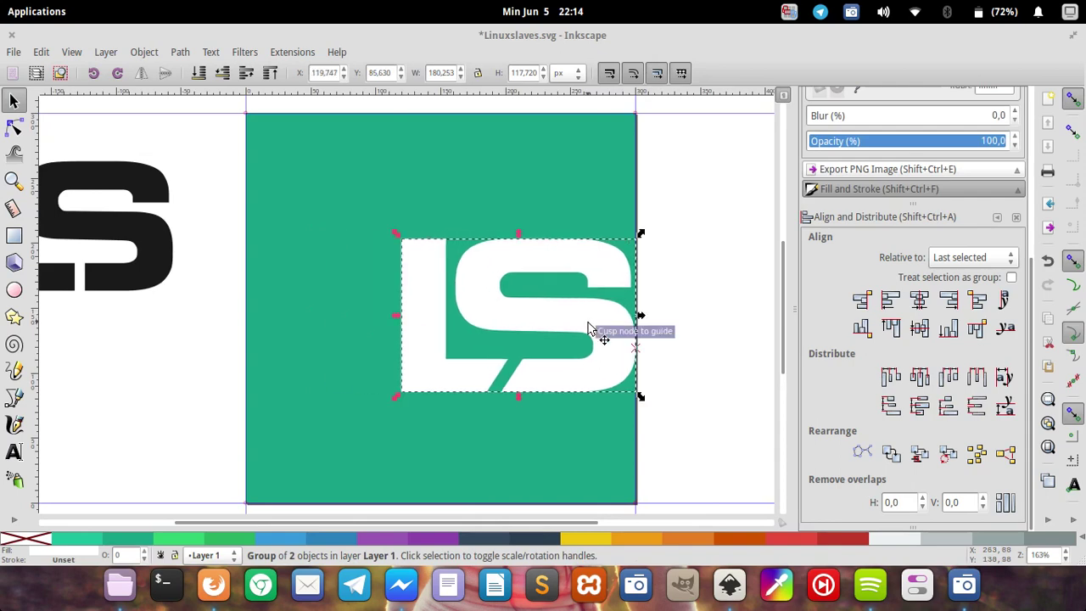
{"action": "key", "text": "ctrl+z"}
{"action": "right_click", "coordinate": [514, 322]}
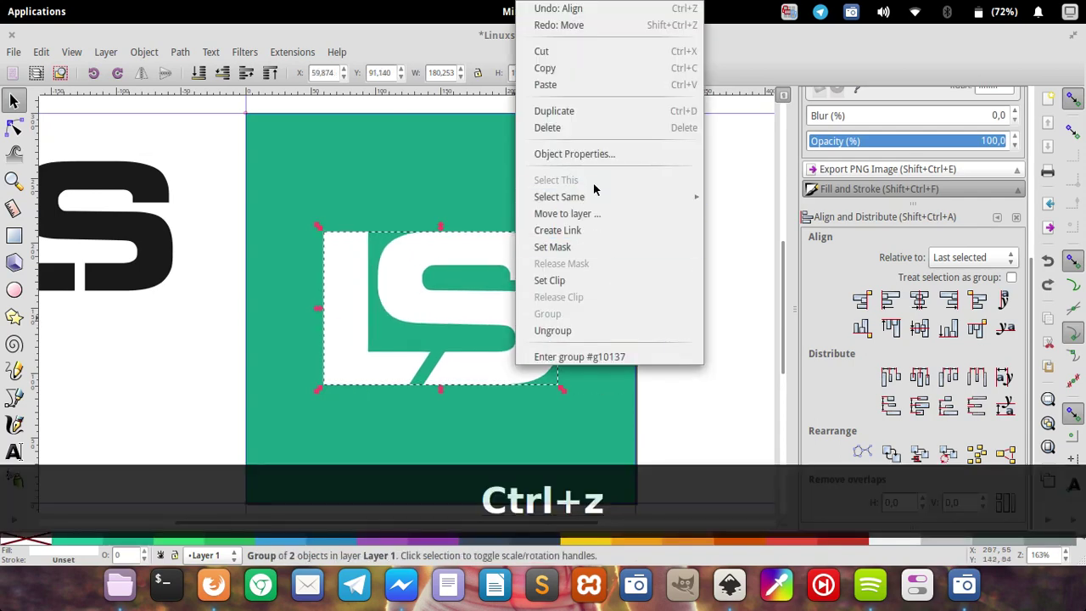
{"action": "left_click", "coordinate": [573, 117]}
{"action": "left_click", "coordinate": [720, 272]}
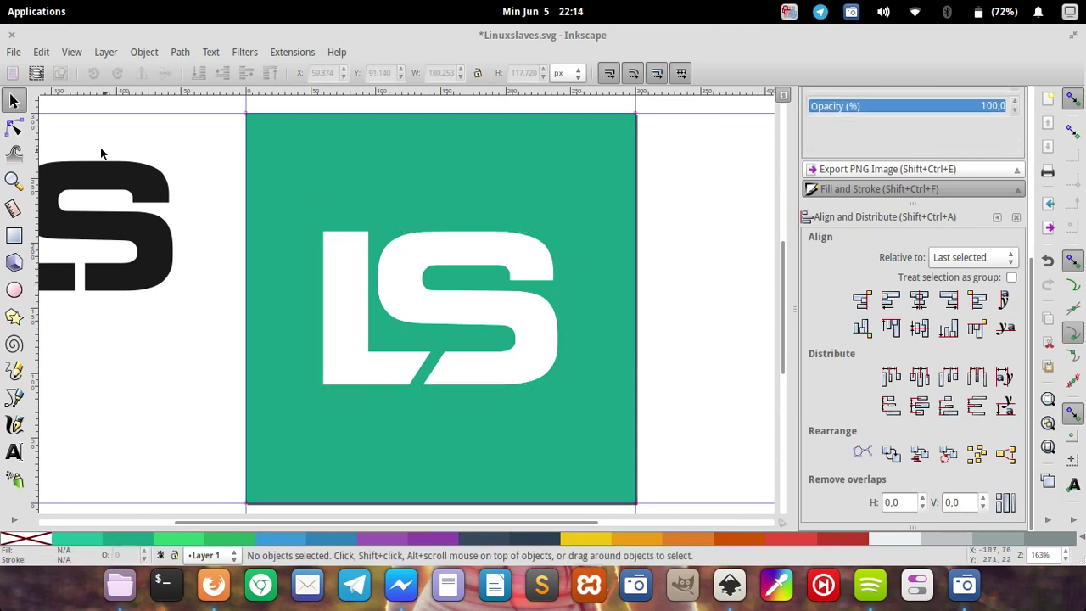
{"action": "left_click", "coordinate": [13, 125]}
{"action": "left_click", "coordinate": [416, 250]}
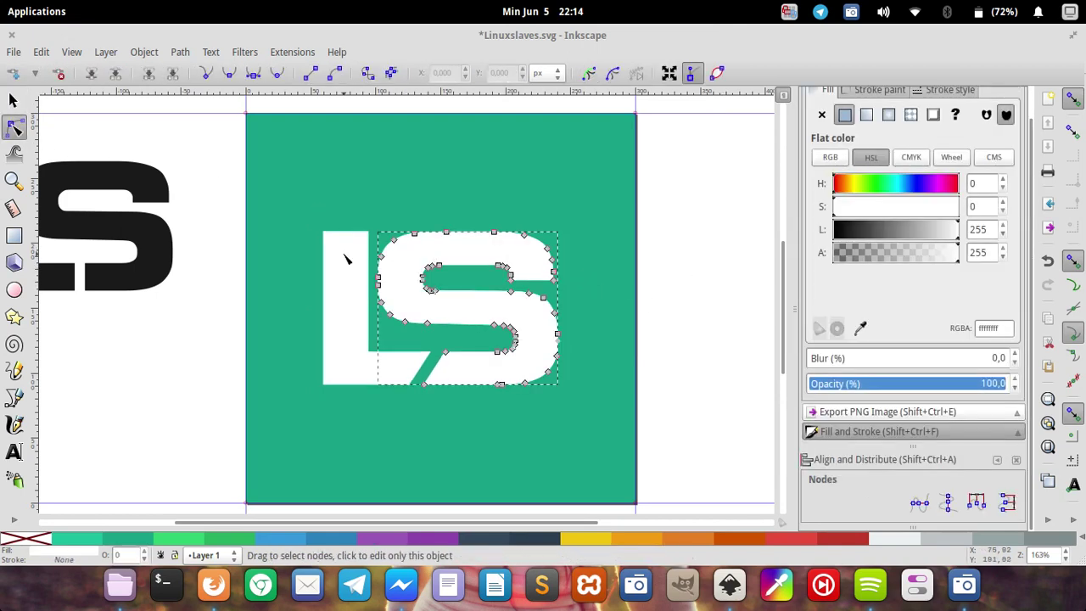
{"action": "left_click", "coordinate": [347, 259]}
{"action": "left_click", "coordinate": [14, 100]}
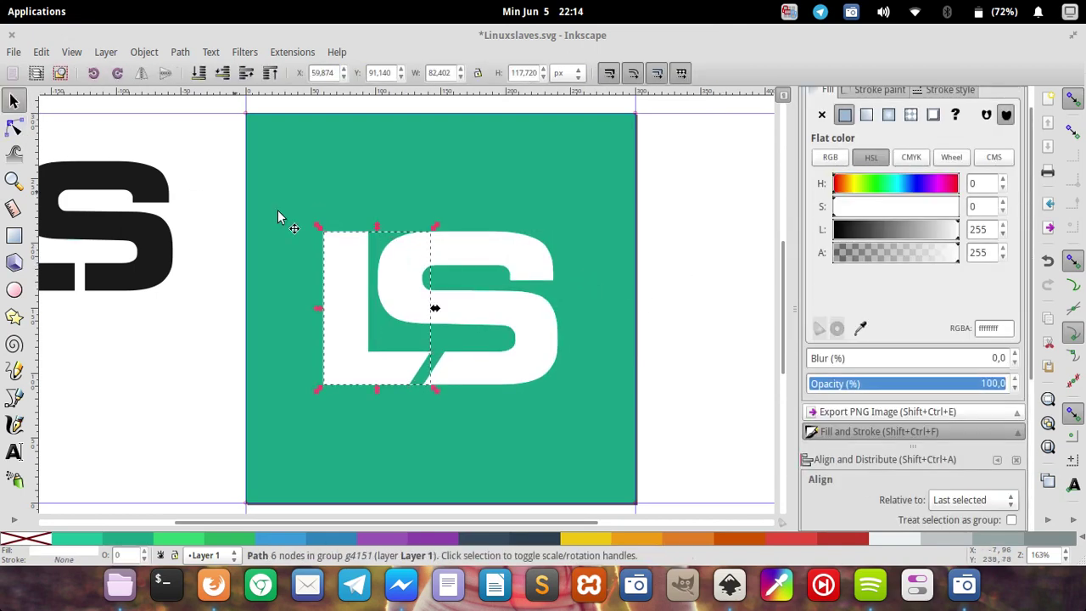
{"action": "left_click", "coordinate": [490, 268]}
Ungroup the logo into separate L and S, then union them into one path
{"action": "right_click", "coordinate": [411, 259]}
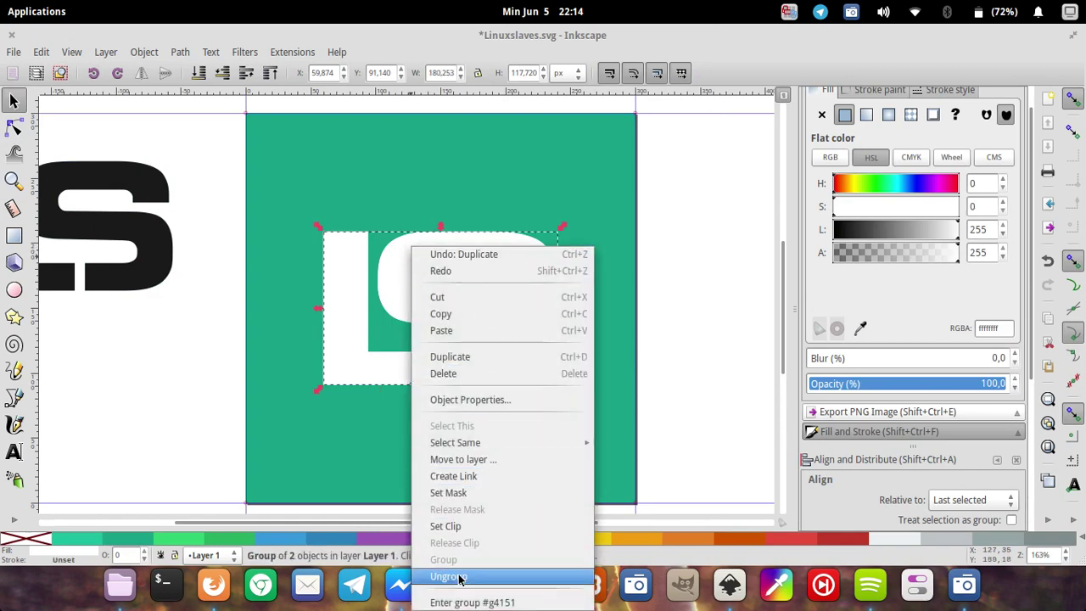
{"action": "left_click", "coordinate": [461, 577]}
{"action": "left_click", "coordinate": [15, 127]}
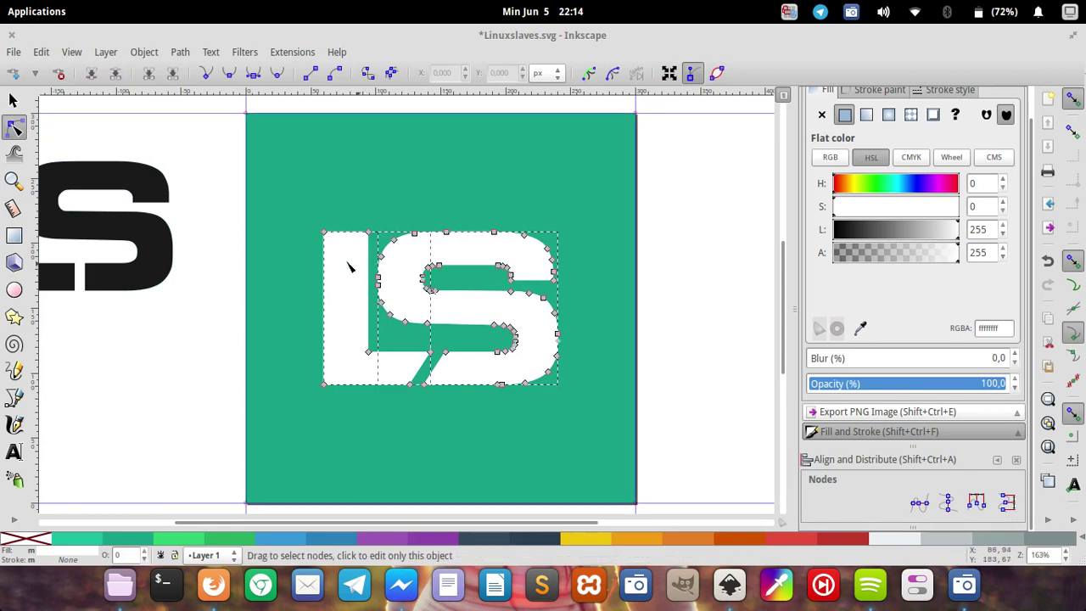
{"action": "left_click", "coordinate": [15, 101]}
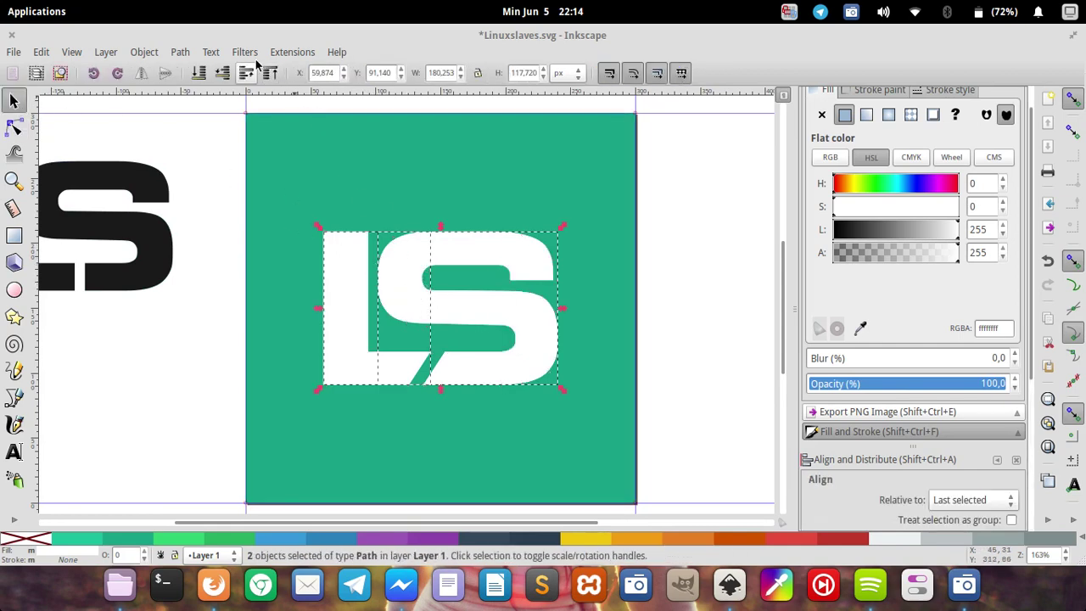
{"action": "left_click", "coordinate": [178, 53]}
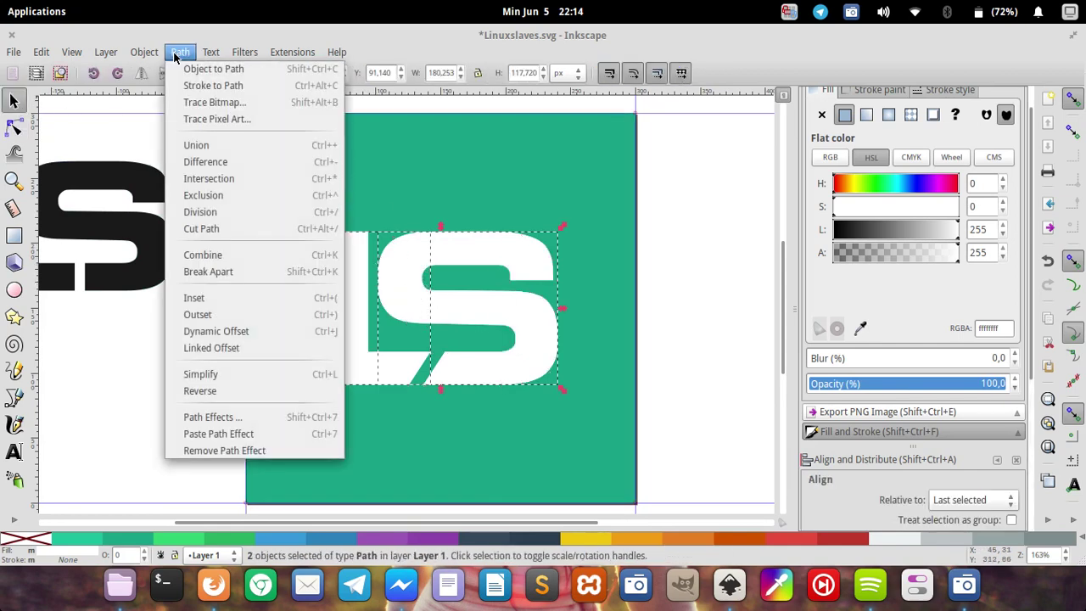
{"action": "left_click", "coordinate": [210, 145]}
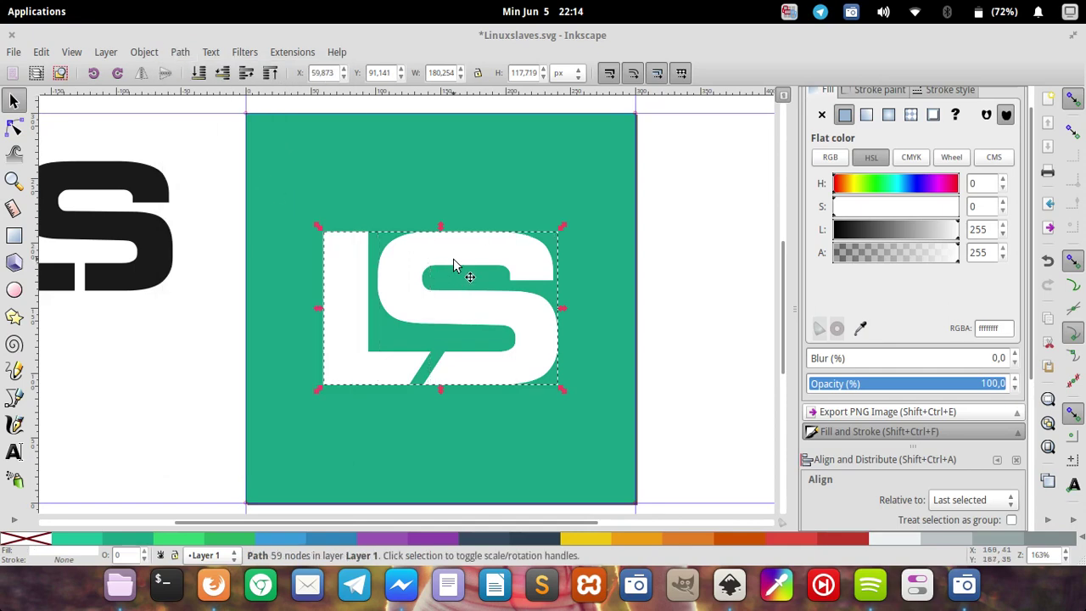
Fill the merged LS path with dark slate blue 34495e, undoing an accidental move
{"action": "left_click", "coordinate": [542, 539]}
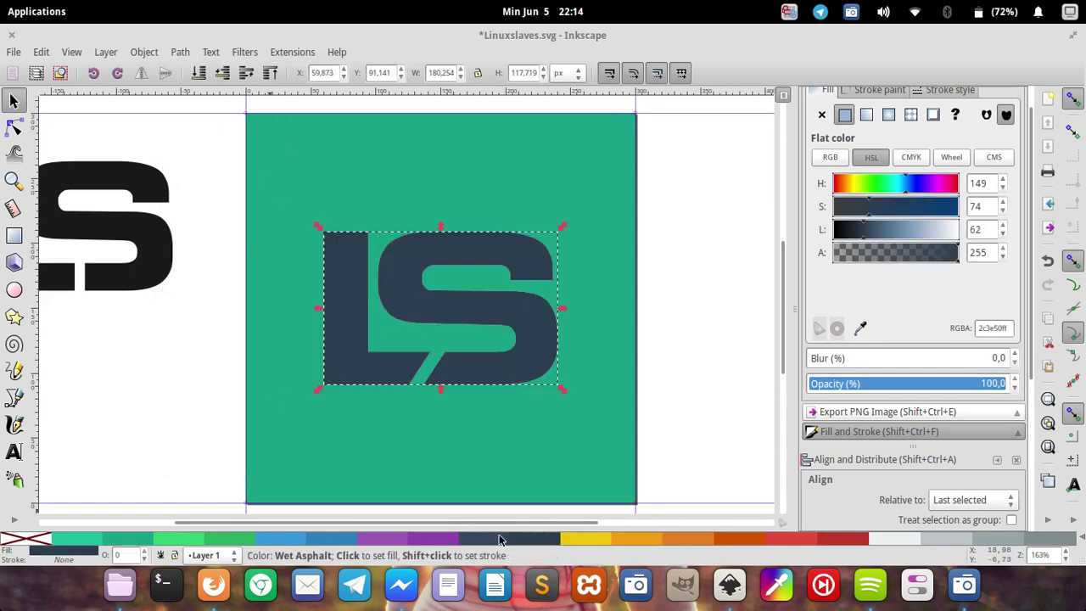
{"action": "left_click", "coordinate": [714, 371]}
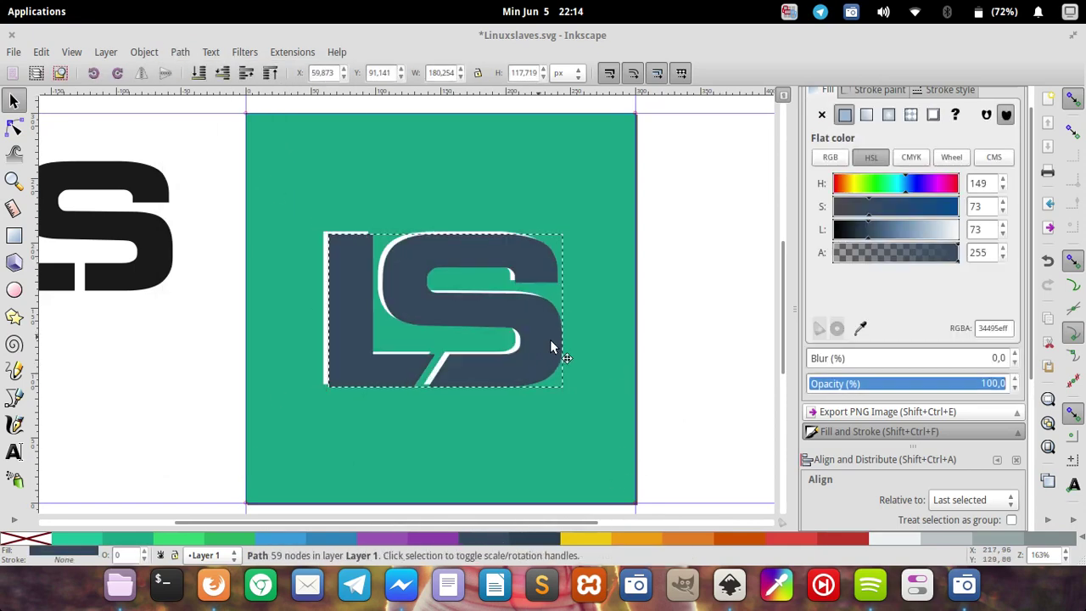
{"action": "left_click_drag", "start_coordinate": [535, 348], "coordinate": [618, 338]}
{"action": "key", "text": "ctrl+z"}
{"action": "left_click", "coordinate": [701, 370]}
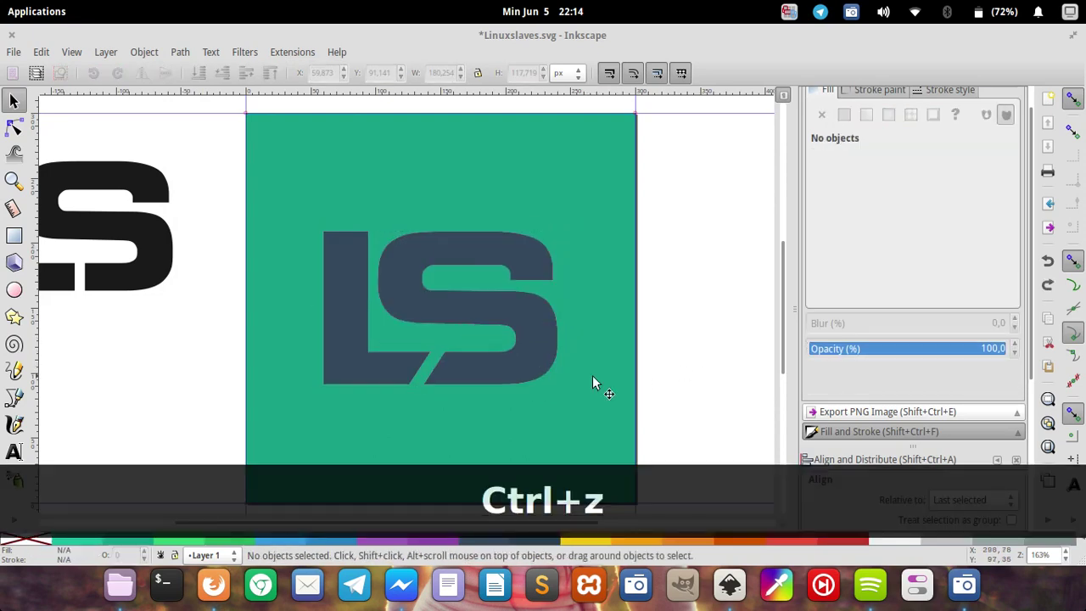
{"action": "left_click", "coordinate": [527, 340]}
{"action": "scroll", "coordinate": [657, 303], "scroll_direction": "down", "scroll_amount": 1}
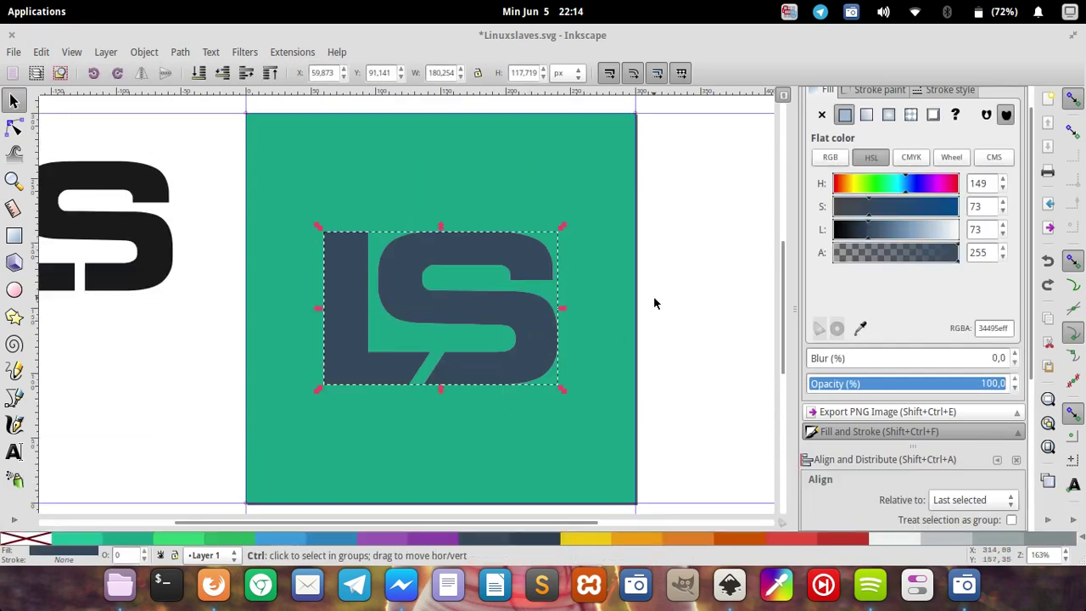
{"action": "left_click_drag", "start_coordinate": [696, 328], "coordinate": [645, 301]}
{"action": "left_click", "coordinate": [631, 303]}
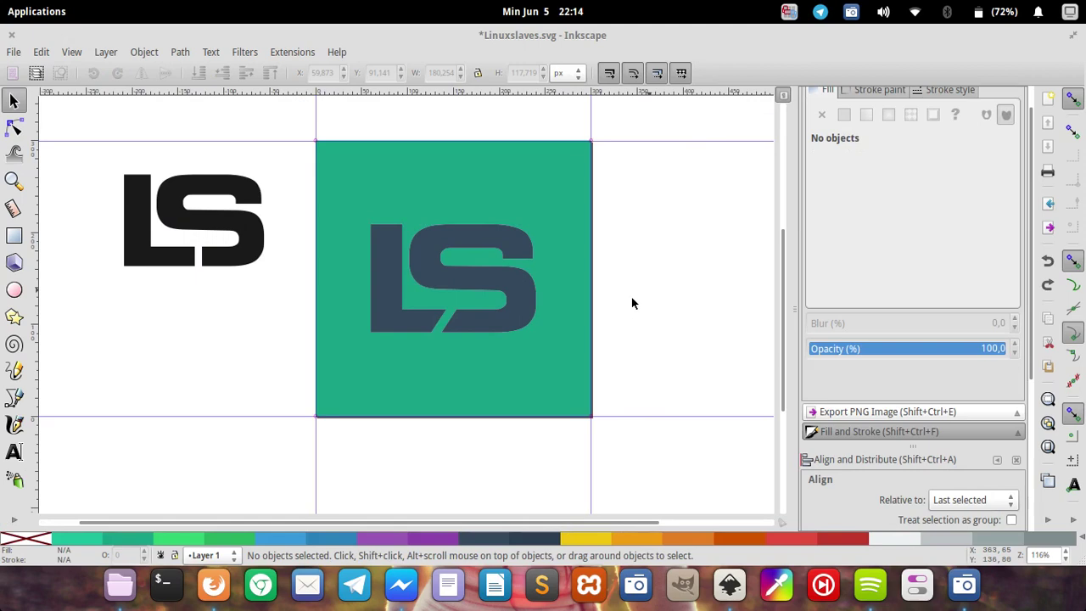
{"action": "left_click", "coordinate": [419, 250]}
{"action": "left_click", "coordinate": [285, 52]}
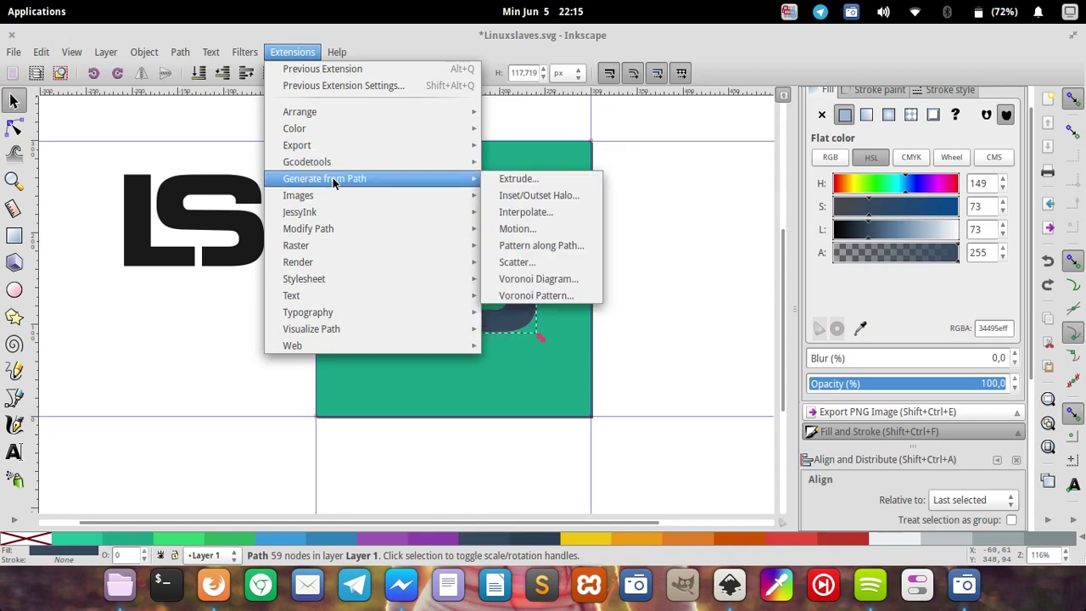
{"action": "mouse_move", "coordinate": [325, 178]}
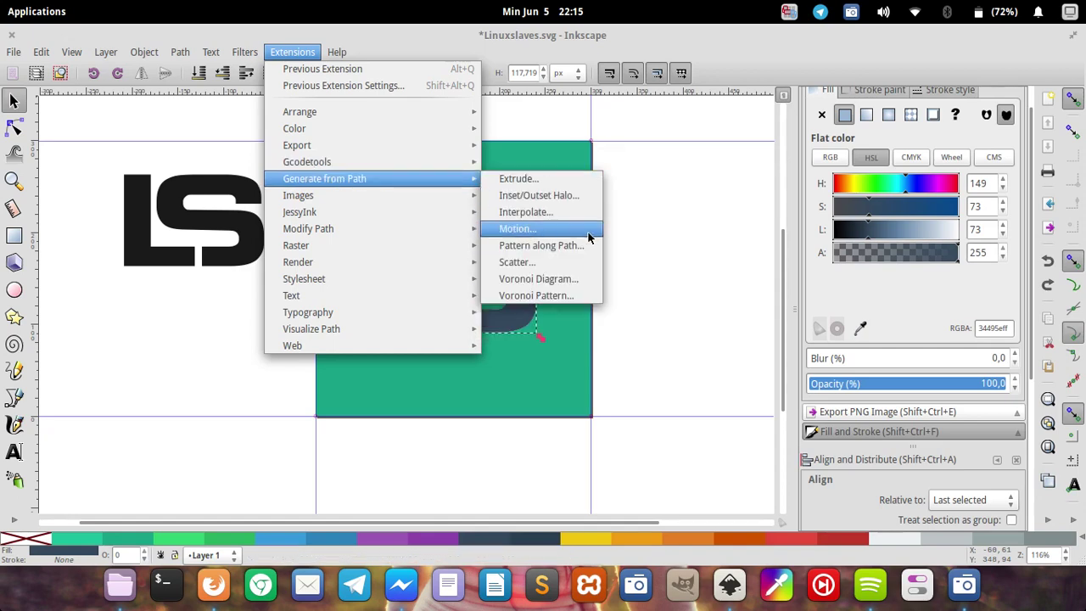
Apply the Motion extension with magnitude 300 and angle 45 to cast a long shadow
{"action": "left_click", "coordinate": [588, 236]}
{"action": "left_click_drag", "start_coordinate": [538, 250], "coordinate": [679, 167]}
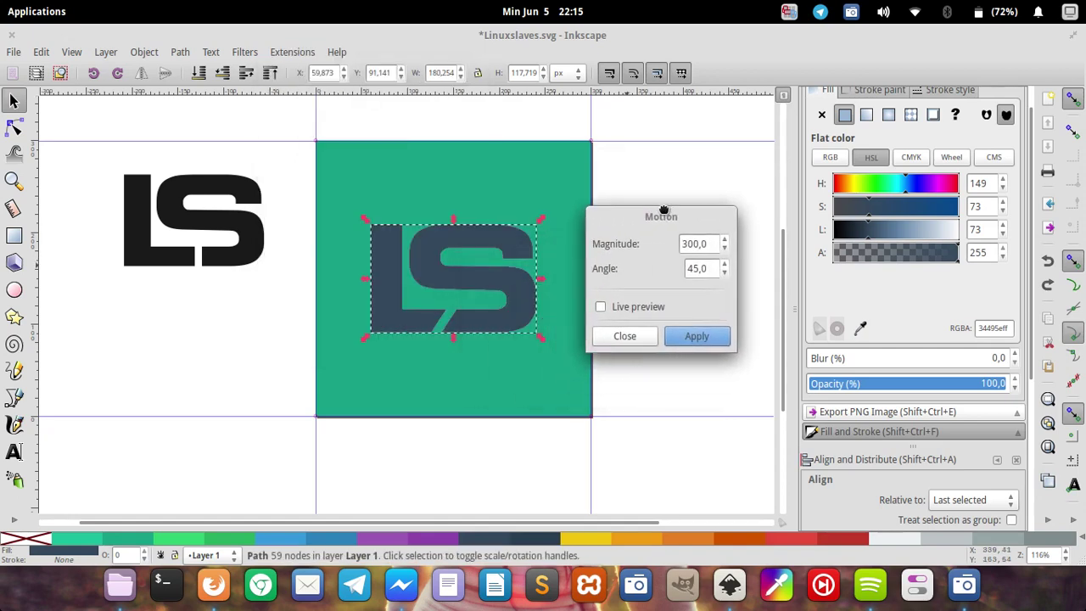
{"action": "left_click", "coordinate": [618, 257]}
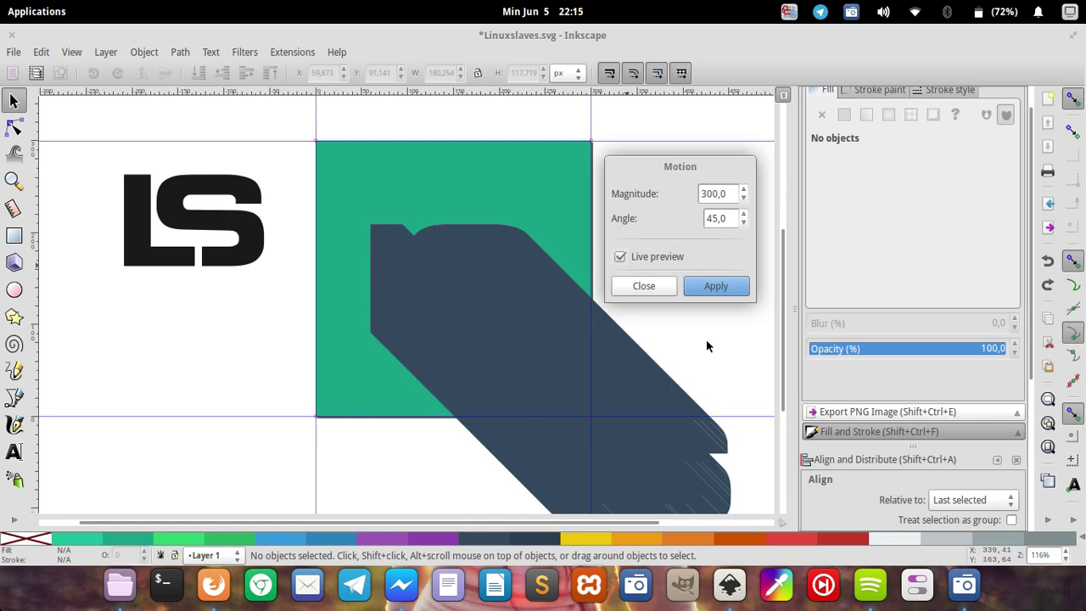
{"action": "left_click", "coordinate": [702, 289]}
{"action": "left_click", "coordinate": [651, 292]}
{"action": "left_click_drag", "start_coordinate": [710, 315], "coordinate": [641, 299]}
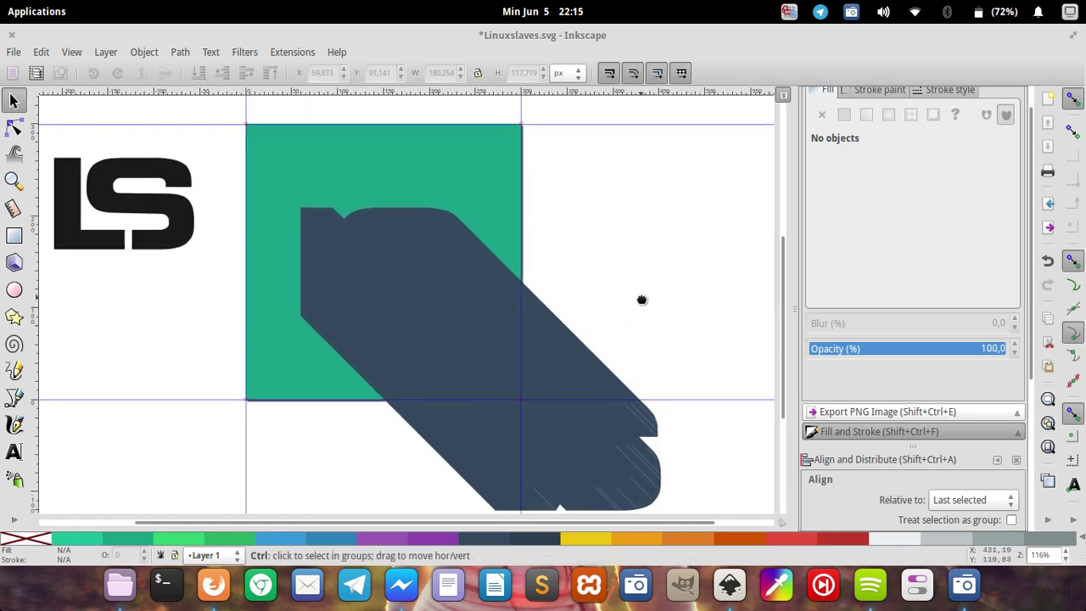
{"action": "left_click", "coordinate": [501, 204]}
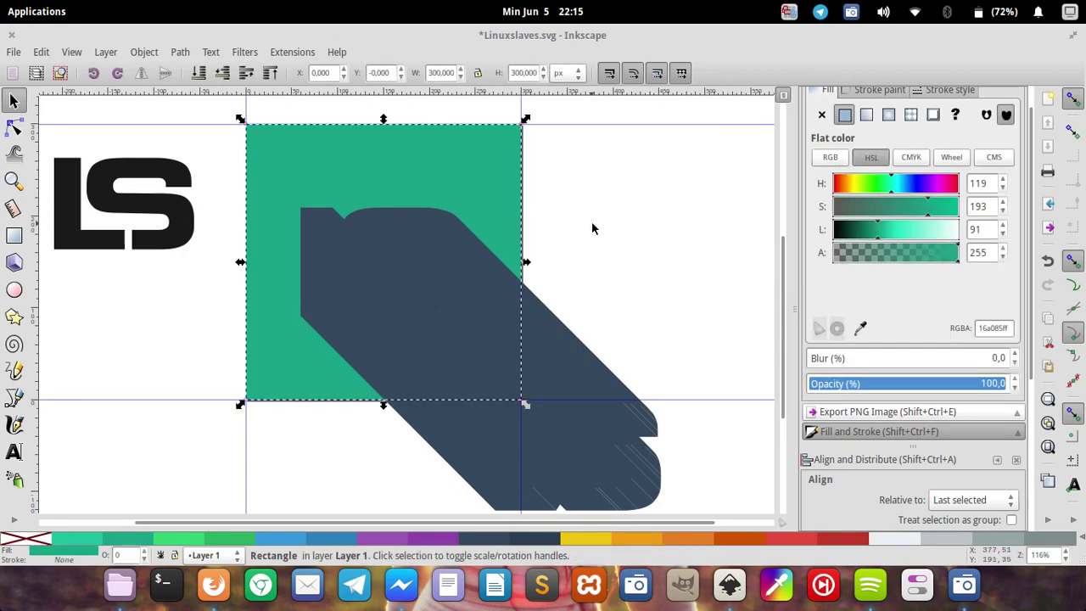
{"action": "right_click", "coordinate": [509, 175]}
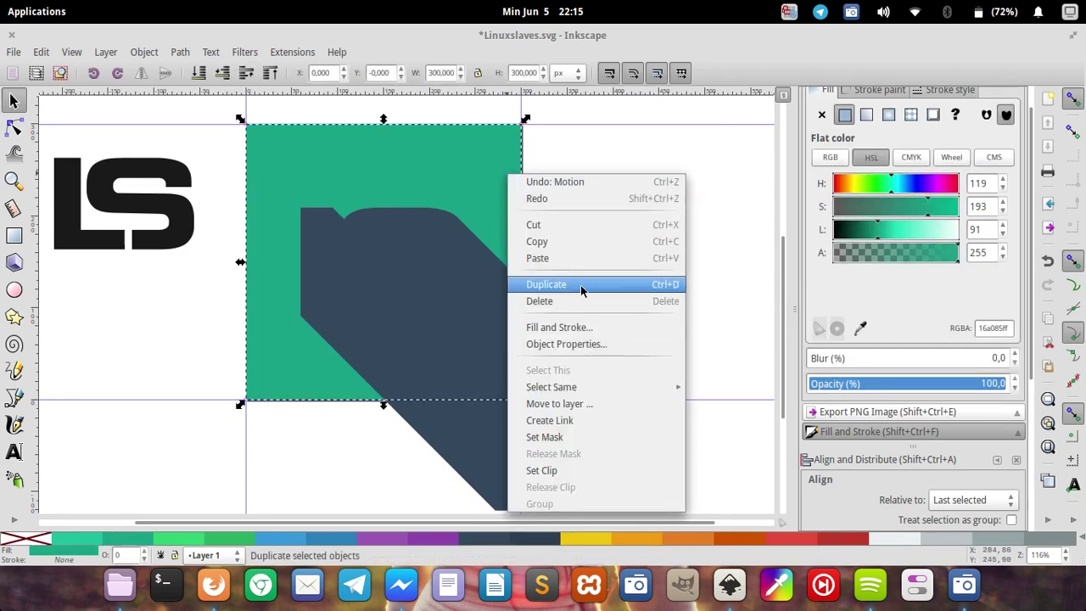
Duplicate the green square and set it as the clip path for the dark shadow
{"action": "left_click", "coordinate": [582, 290]}
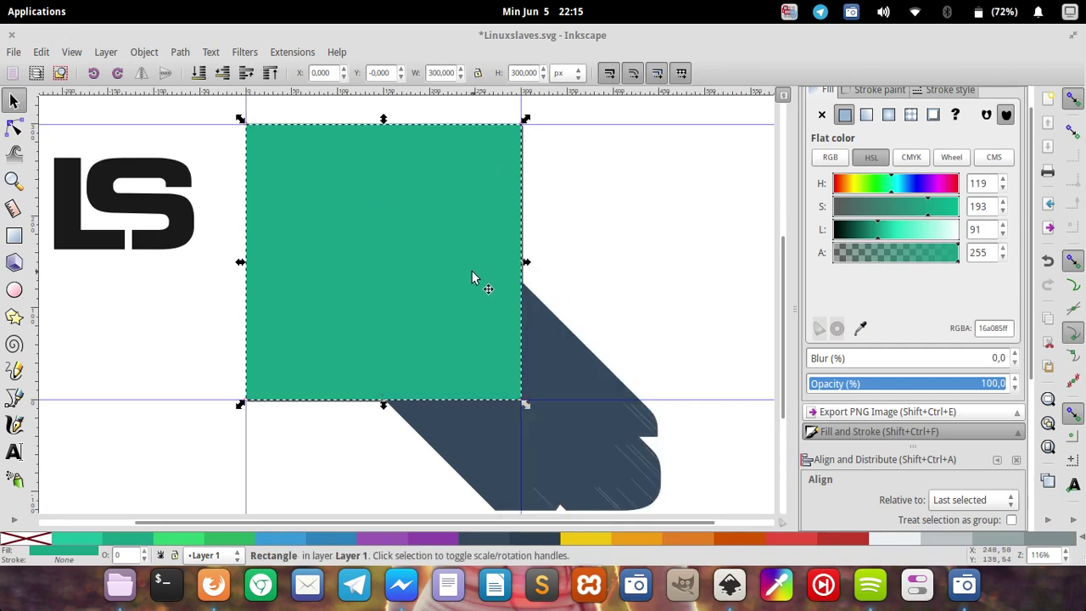
{"action": "left_click", "coordinate": [581, 355], "text": "shift"}
{"action": "scroll", "coordinate": [518, 254], "scroll_direction": "down", "scroll_amount": 2}
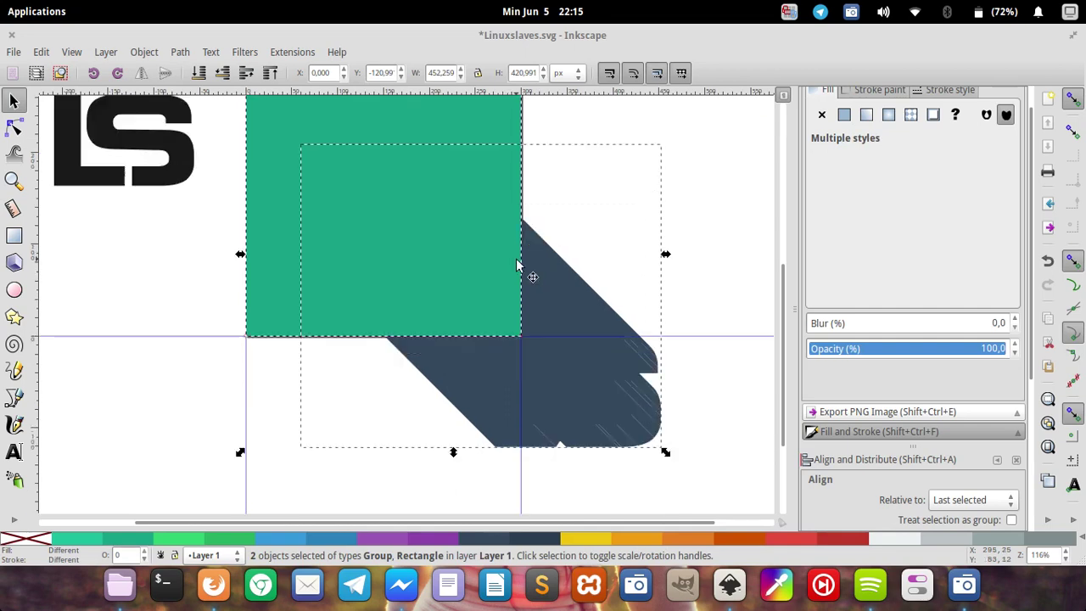
{"action": "scroll", "coordinate": [526, 275], "scroll_direction": "up", "scroll_amount": 2}
{"action": "scroll", "coordinate": [523, 276], "scroll_direction": "down", "scroll_amount": 1}
{"action": "scroll", "coordinate": [658, 247], "scroll_direction": "down", "scroll_amount": 1}
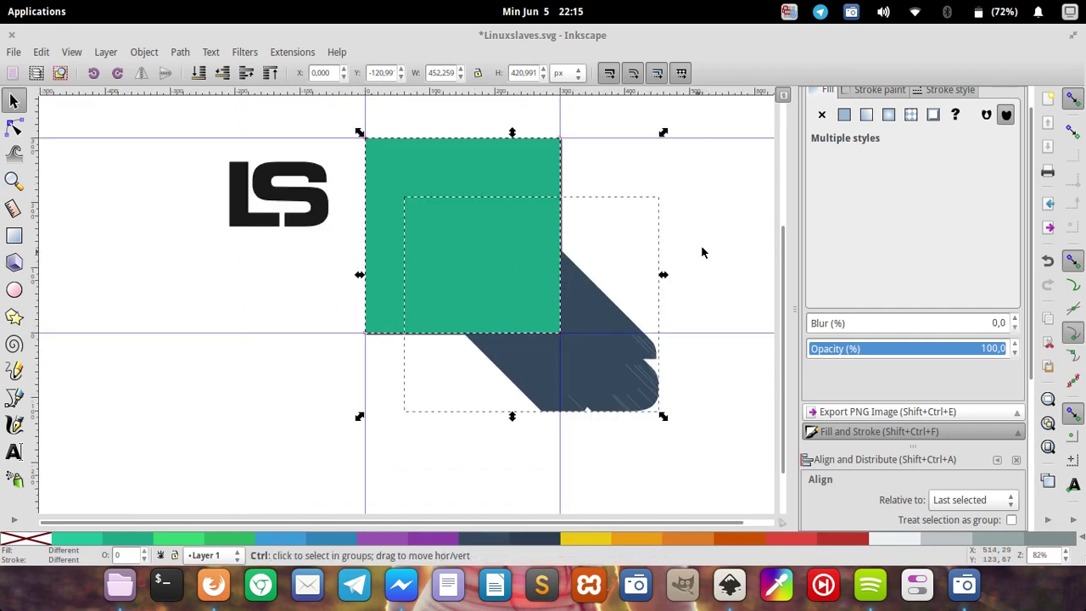
{"action": "scroll", "coordinate": [647, 259], "scroll_direction": "right", "scroll_amount": 1}
{"action": "right_click", "coordinate": [549, 340]}
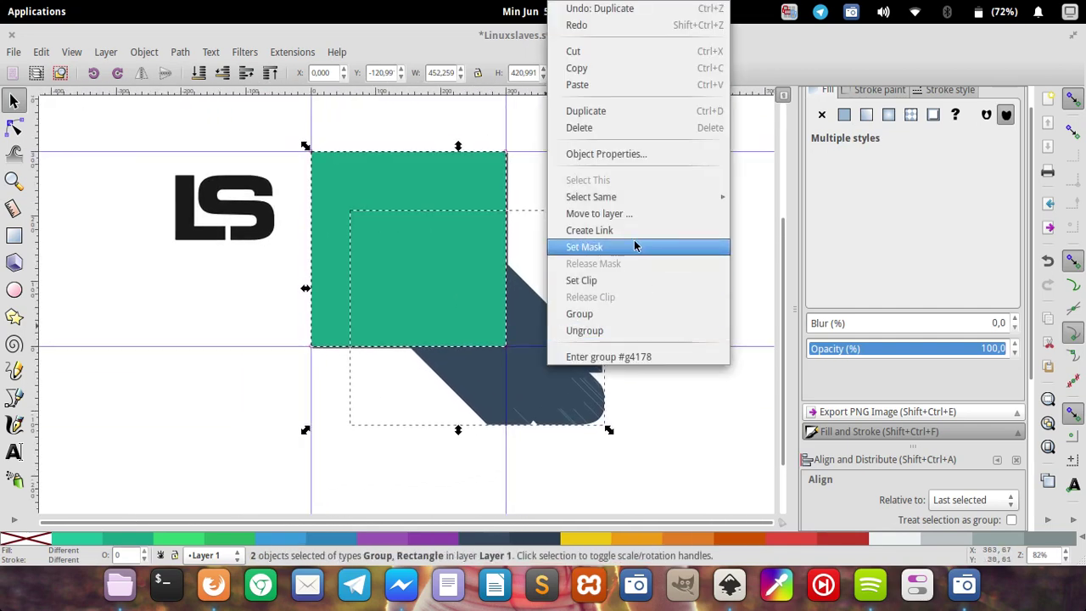
{"action": "left_click", "coordinate": [616, 280]}
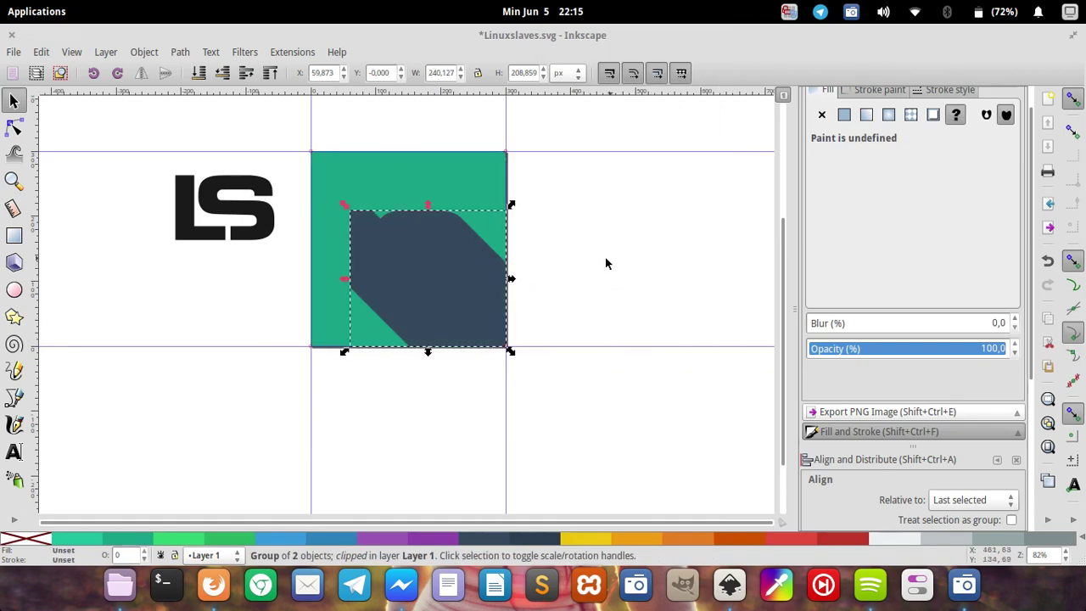
Select the clipped shadow group and lower it behind the white LS logo
{"action": "left_click", "coordinate": [482, 275]}
{"action": "key", "text": "Page_Down"}
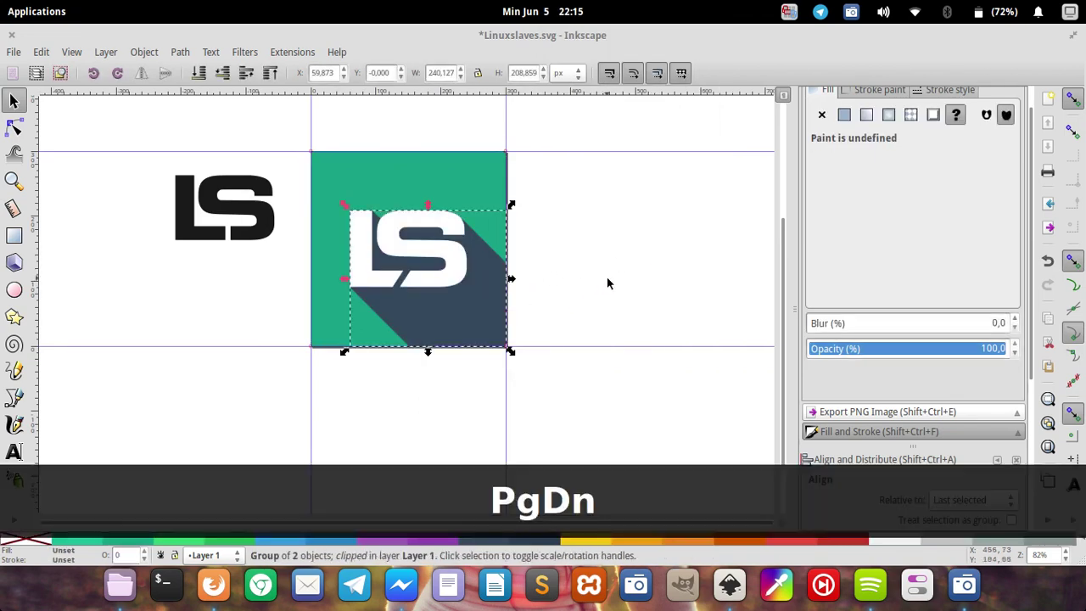
{"action": "left_click", "coordinate": [514, 322]}
{"action": "left_click", "coordinate": [501, 318]}
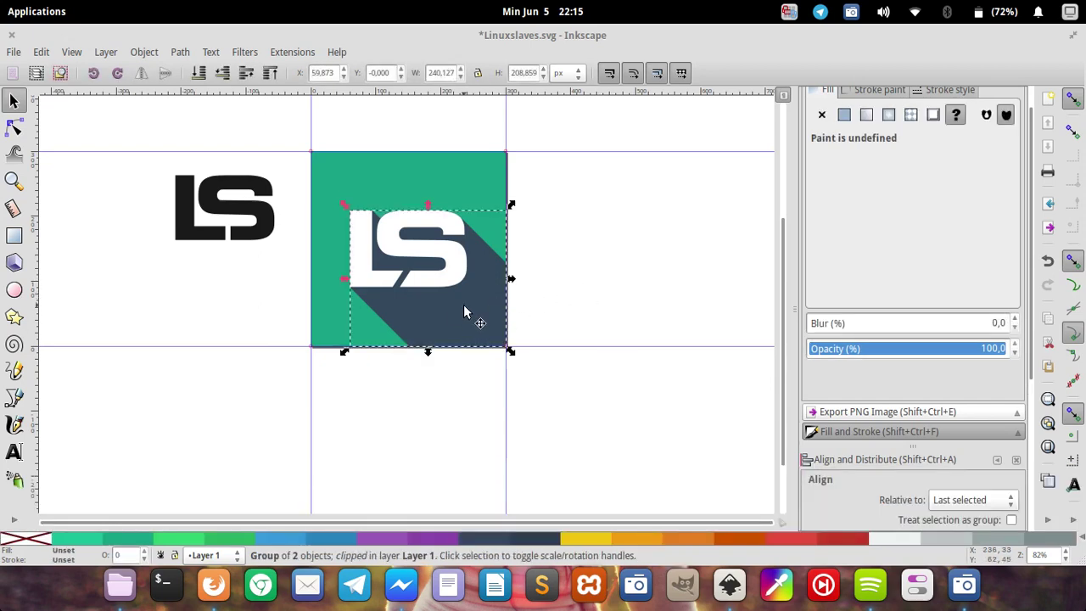
Give the shadow group a flat Green Sea fill, darkened slightly
{"action": "key", "text": "ctrl+f"}
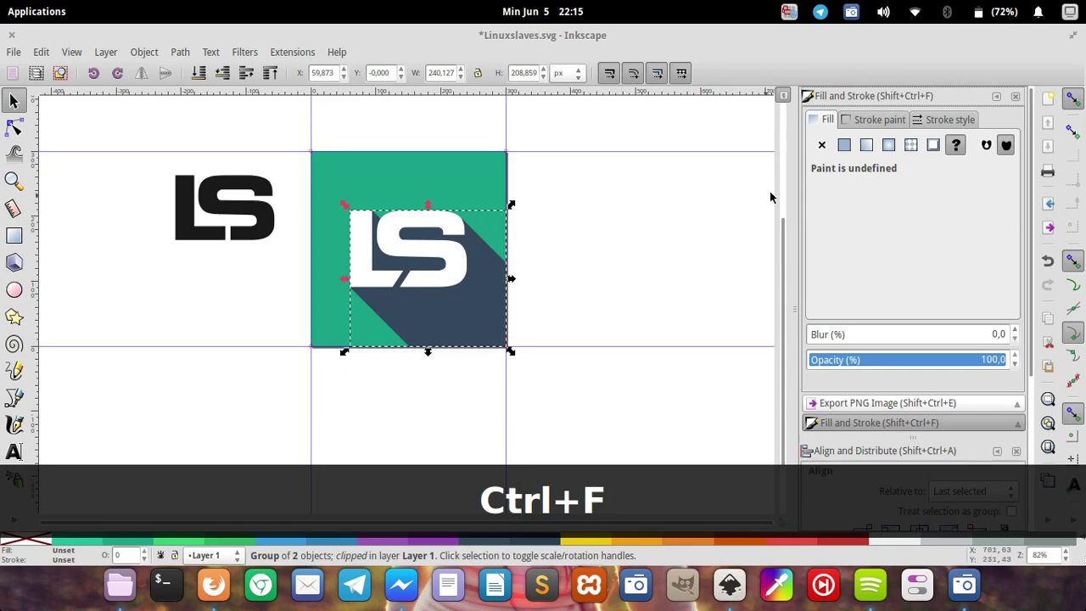
{"action": "left_click", "coordinate": [844, 145]}
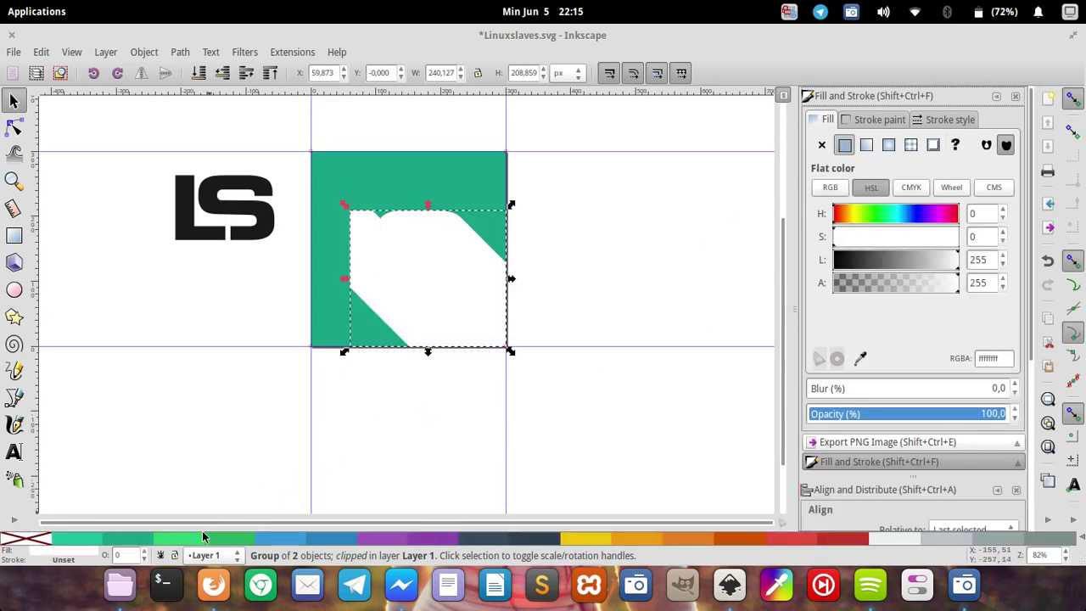
{"action": "left_click", "coordinate": [141, 543]}
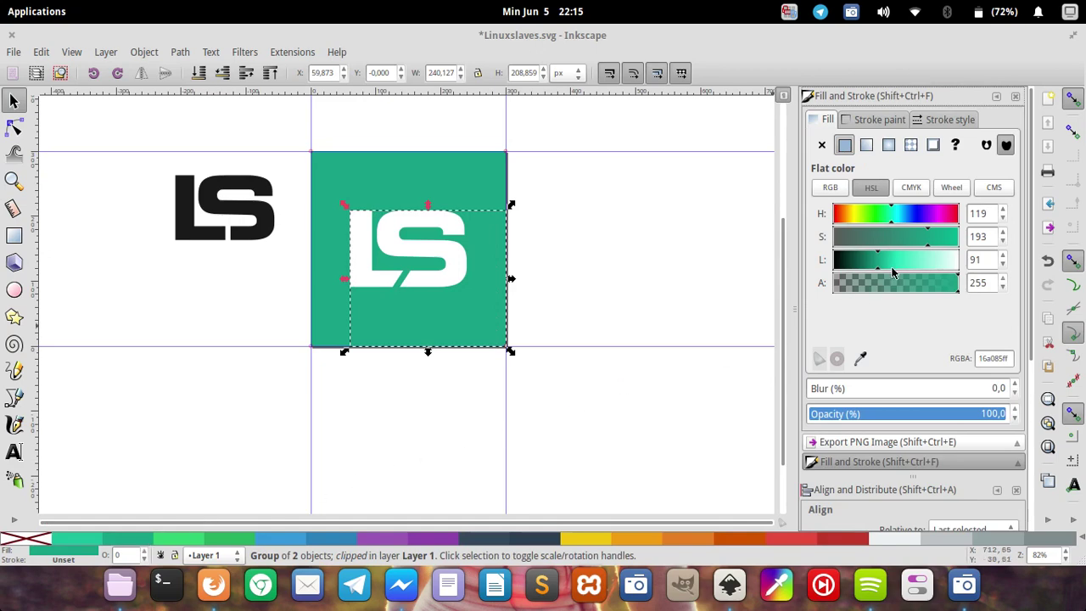
{"action": "left_click_drag", "start_coordinate": [878, 270], "coordinate": [865, 270]}
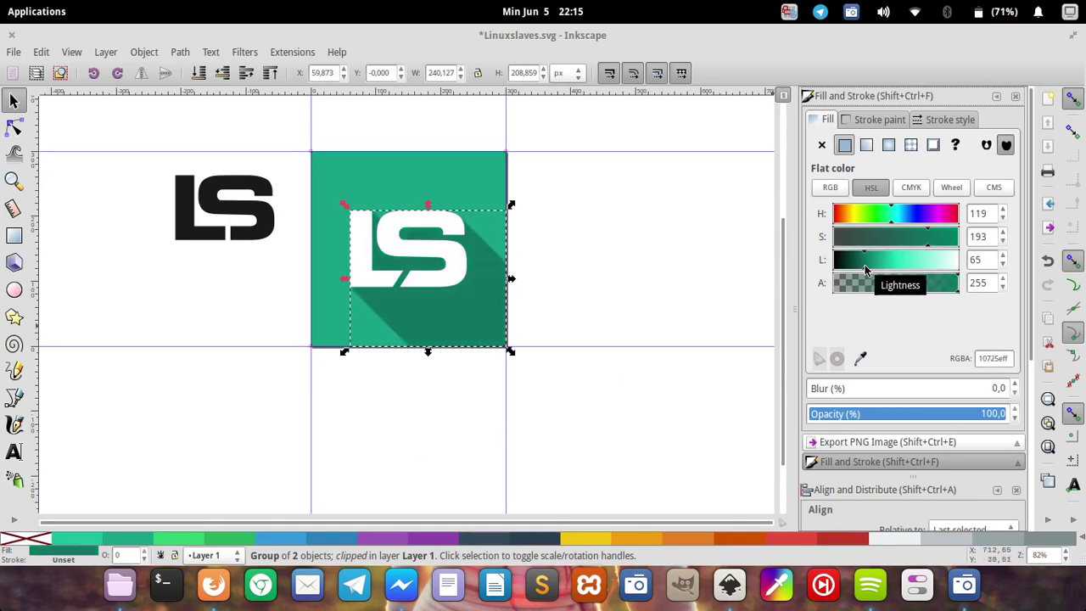
Tune the shadow's Lightness to about 69 for a darker teal (0e7d71ff), then deselect
{"action": "left_click", "coordinate": [1002, 264]}
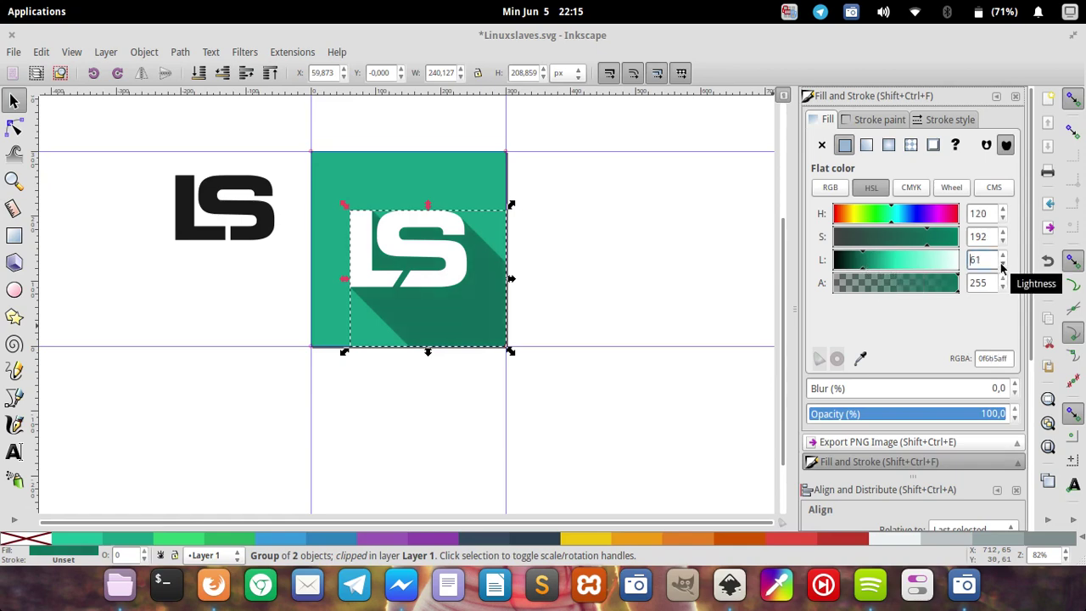
{"action": "left_click", "coordinate": [1002, 264]}
{"action": "left_click", "coordinate": [1002, 264]}
{"action": "left_click", "coordinate": [1002, 264]}
{"action": "left_click", "coordinate": [1002, 256]}
{"action": "left_click", "coordinate": [1002, 256]}
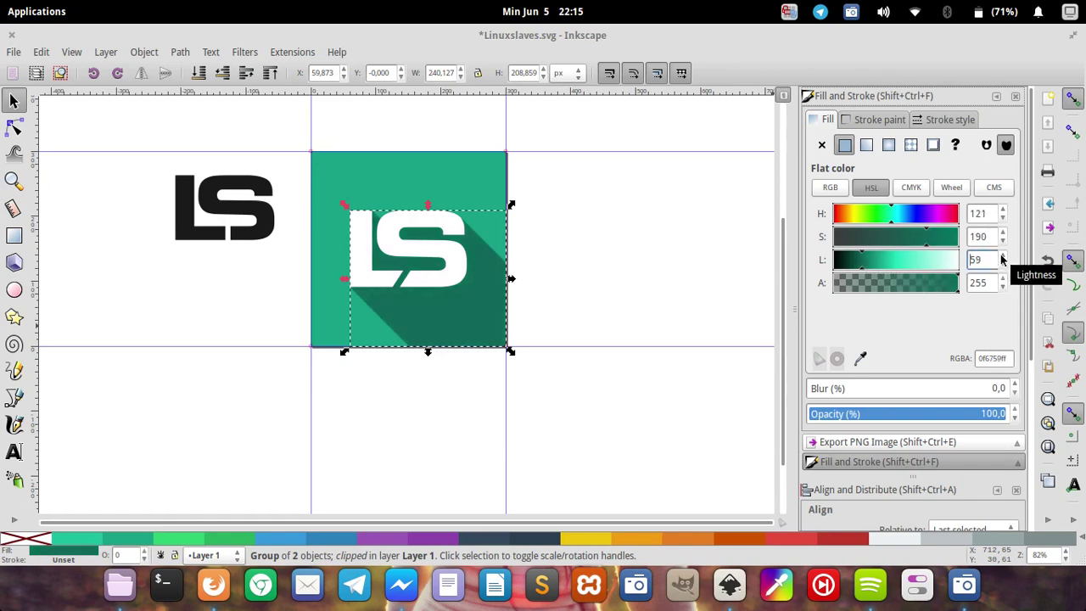
{"action": "left_click", "coordinate": [1003, 256]}
{"action": "left_click", "coordinate": [1003, 256]}
{"action": "left_click", "coordinate": [1004, 257]}
{"action": "left_click", "coordinate": [1004, 257]}
{"action": "left_click", "coordinate": [1002, 257]}
{"action": "left_click", "coordinate": [1002, 256]}
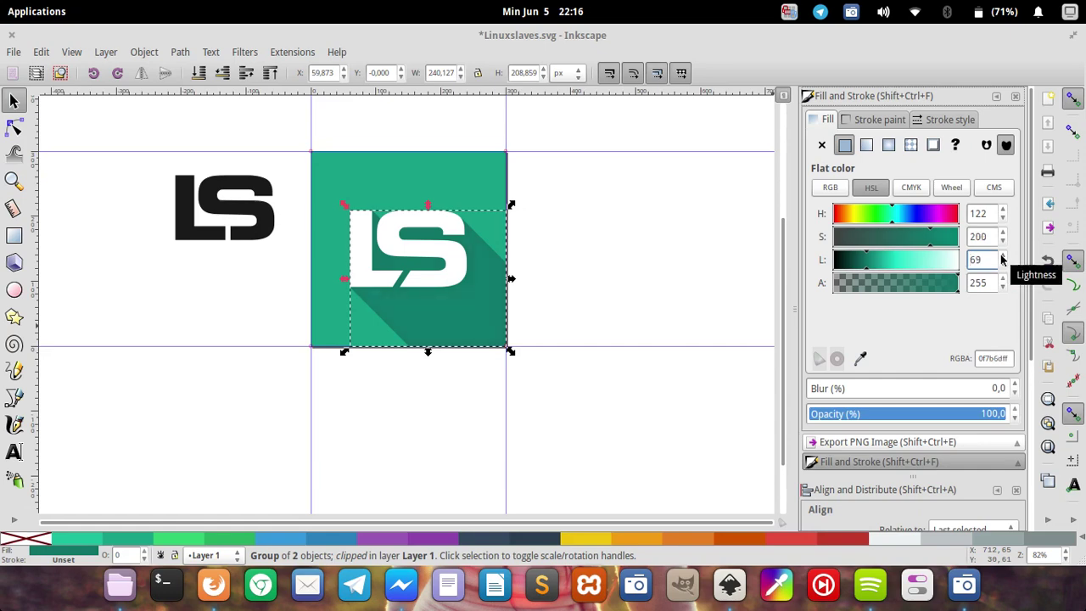
{"action": "left_click", "coordinate": [1002, 256]}
{"action": "left_click", "coordinate": [1002, 256]}
{"action": "left_click", "coordinate": [1002, 256]}
{"action": "left_click", "coordinate": [1002, 256]}
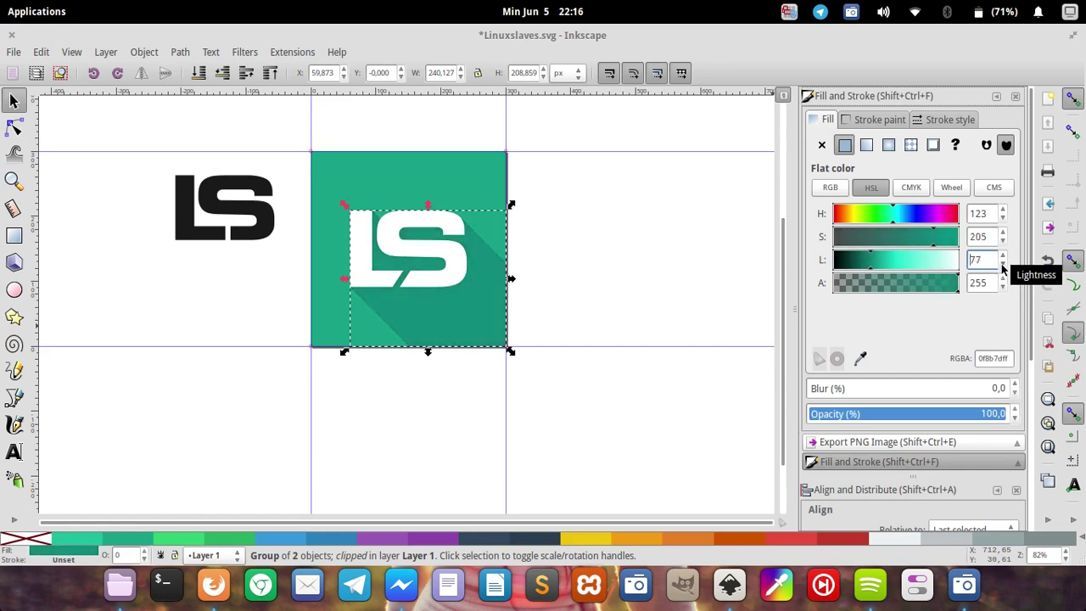
{"action": "left_click", "coordinate": [867, 260]}
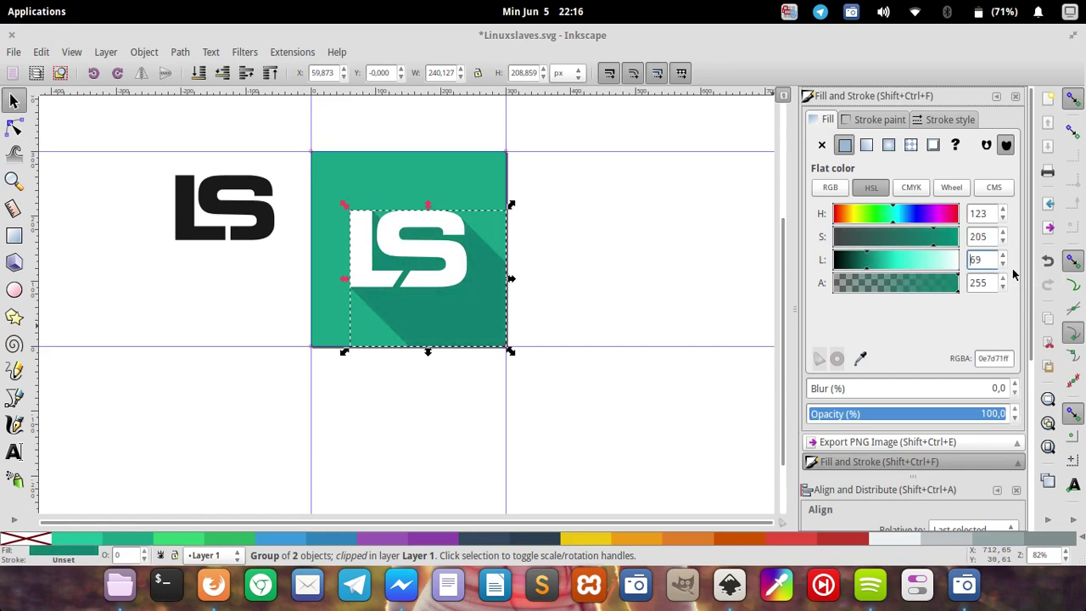
{"action": "left_click", "coordinate": [684, 274]}
Center the green icon in view and rubber-band select all its parts
{"action": "scroll", "coordinate": [485, 240], "scroll_direction": "up", "scroll_amount": 1}
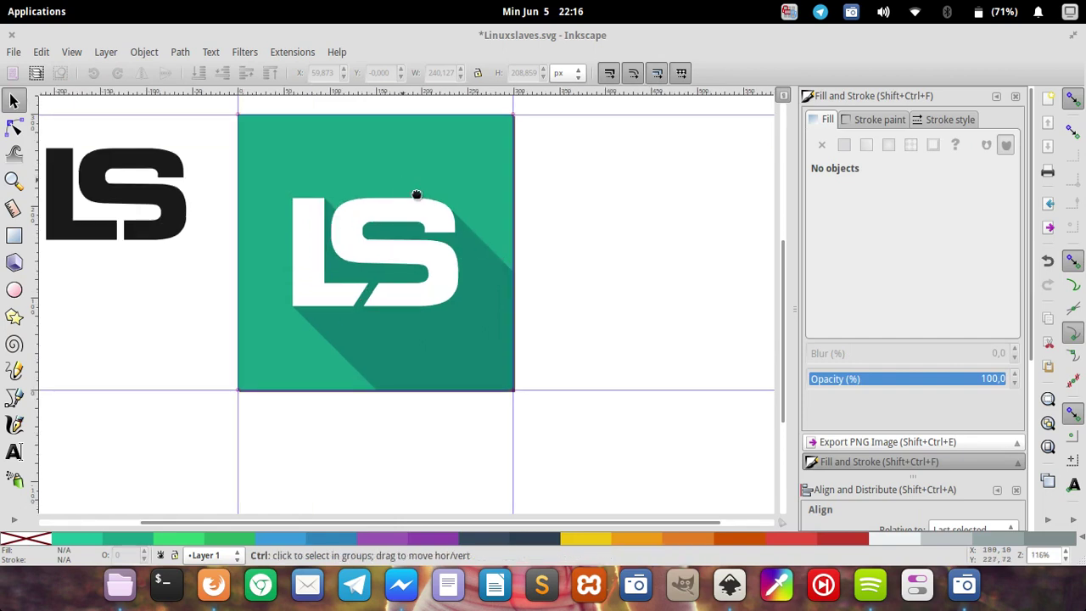
{"action": "left_click_drag", "start_coordinate": [417, 195], "coordinate": [508, 227]}
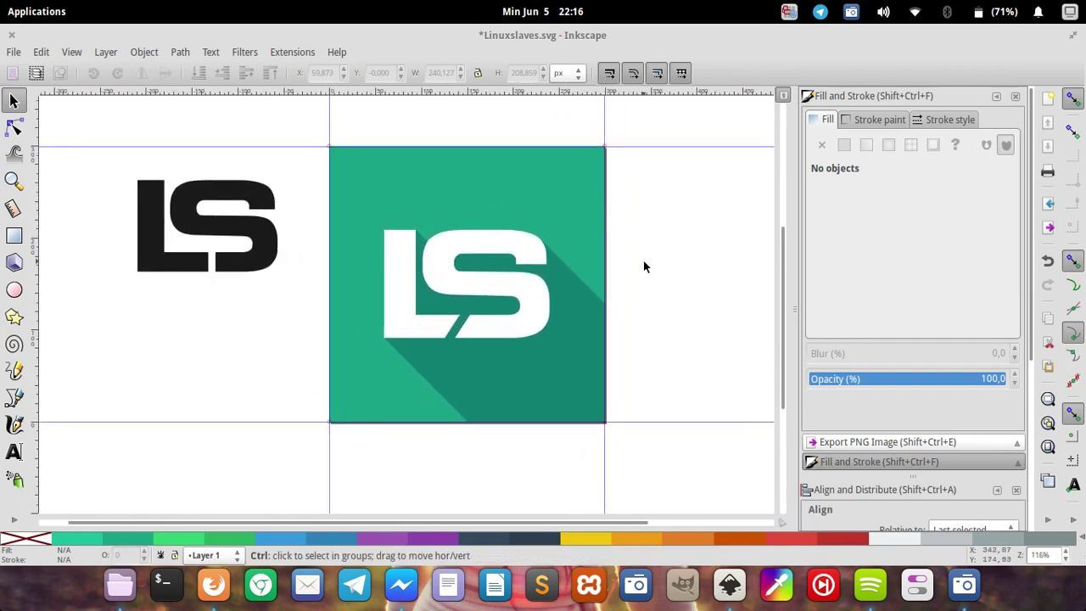
{"action": "left_click_drag", "start_coordinate": [643, 266], "coordinate": [688, 280]}
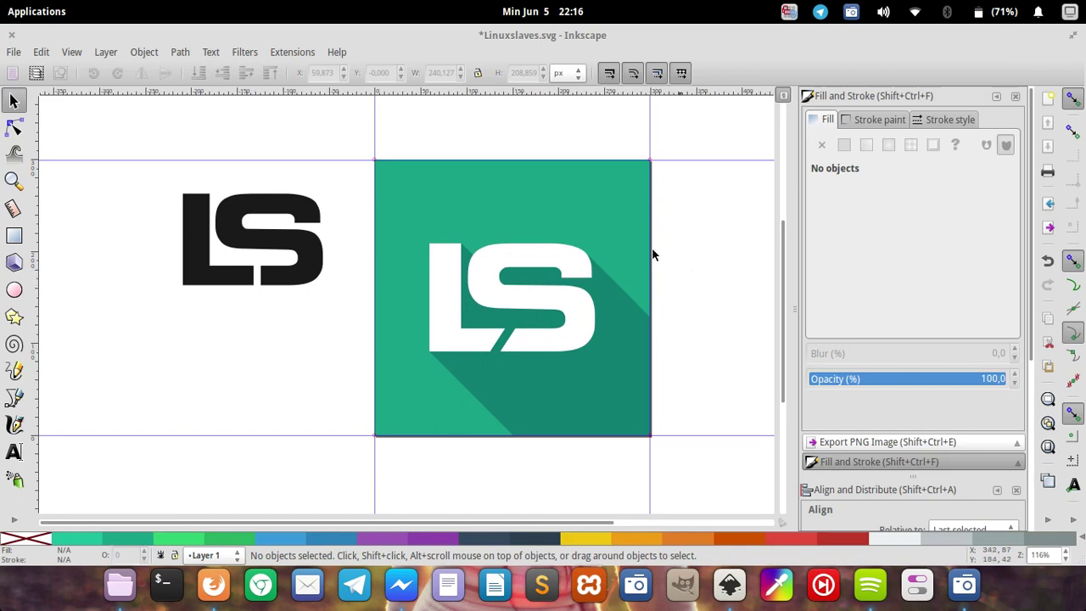
{"action": "left_click_drag", "start_coordinate": [329, 126], "coordinate": [705, 454]}
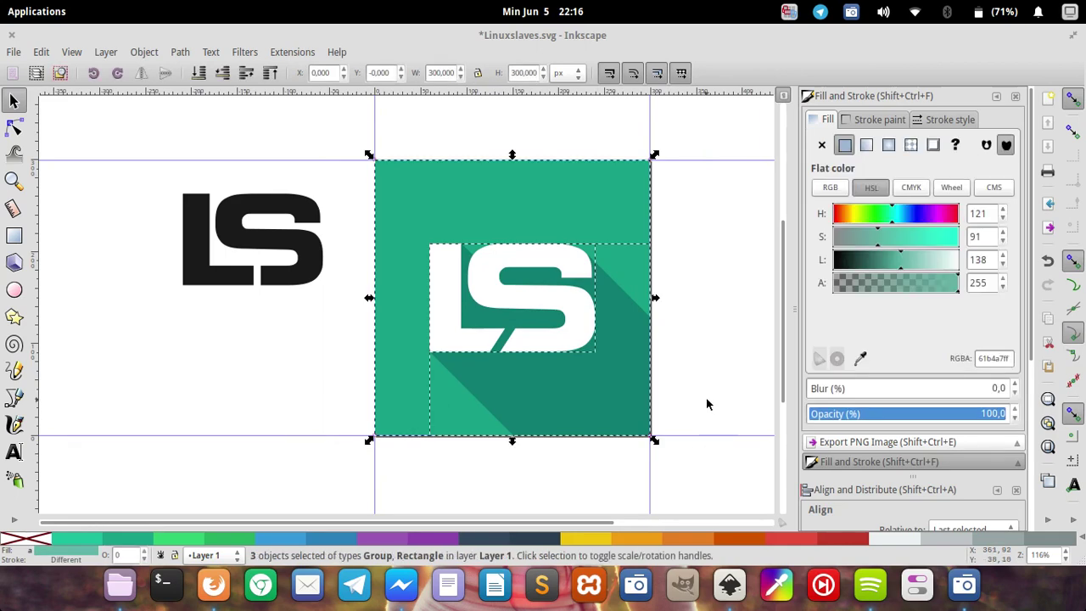
Export the selection as a 300×300 PNG named 'linuxslaves icon flat.png'
{"action": "key", "text": "ctrl+shift+e"}
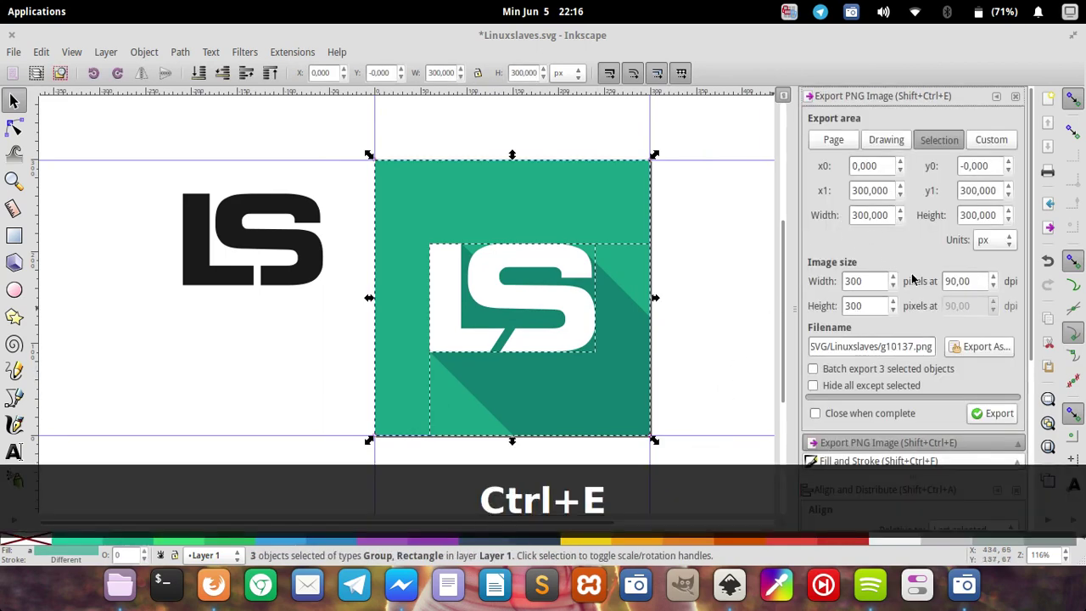
{"action": "left_click_drag", "start_coordinate": [886, 347], "coordinate": [914, 347]}
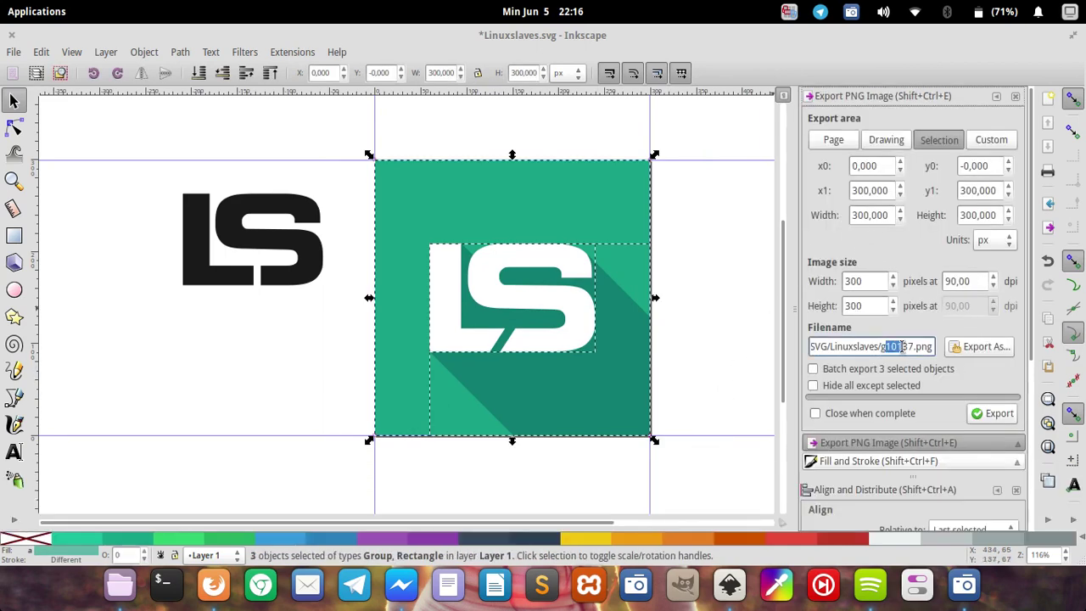
{"action": "key", "text": "BackSpace"}
{"action": "key", "text": "BackSpace"}
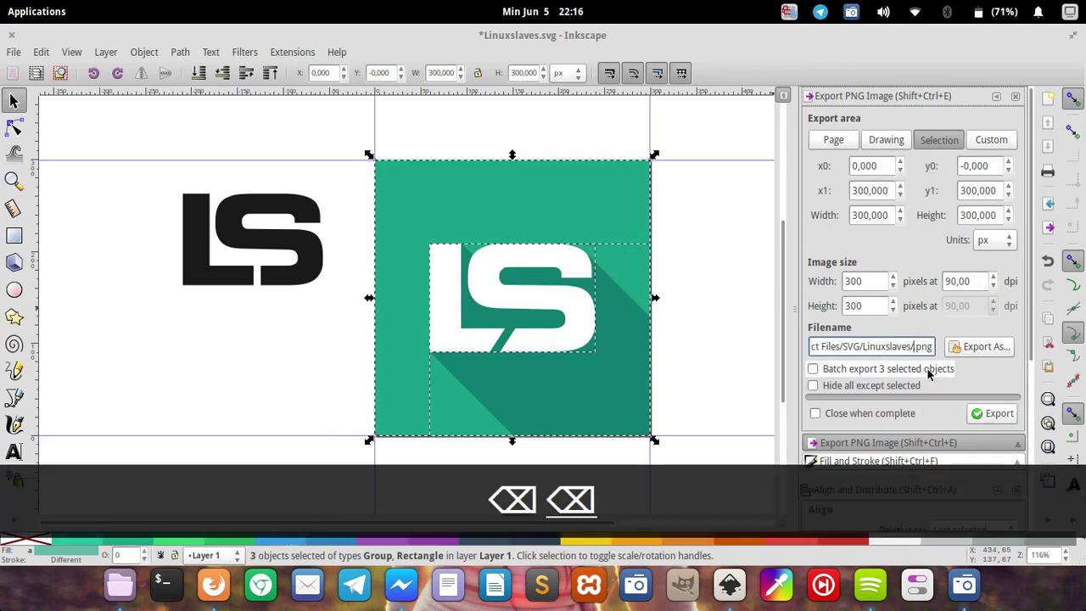
{"action": "type", "text": "linuxsla"}
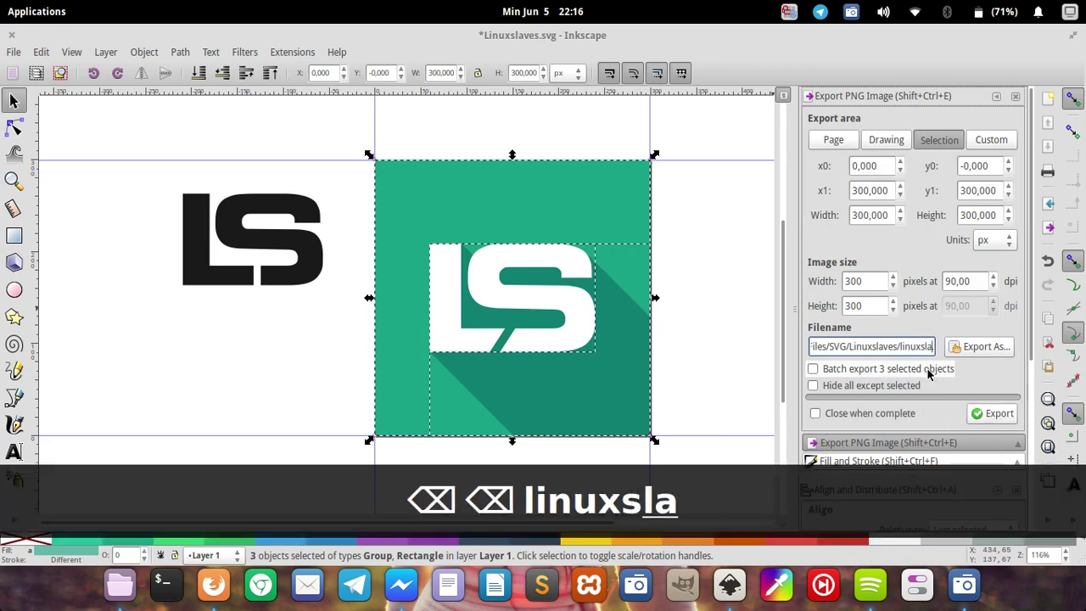
{"action": "type", "text": "ves icon"}
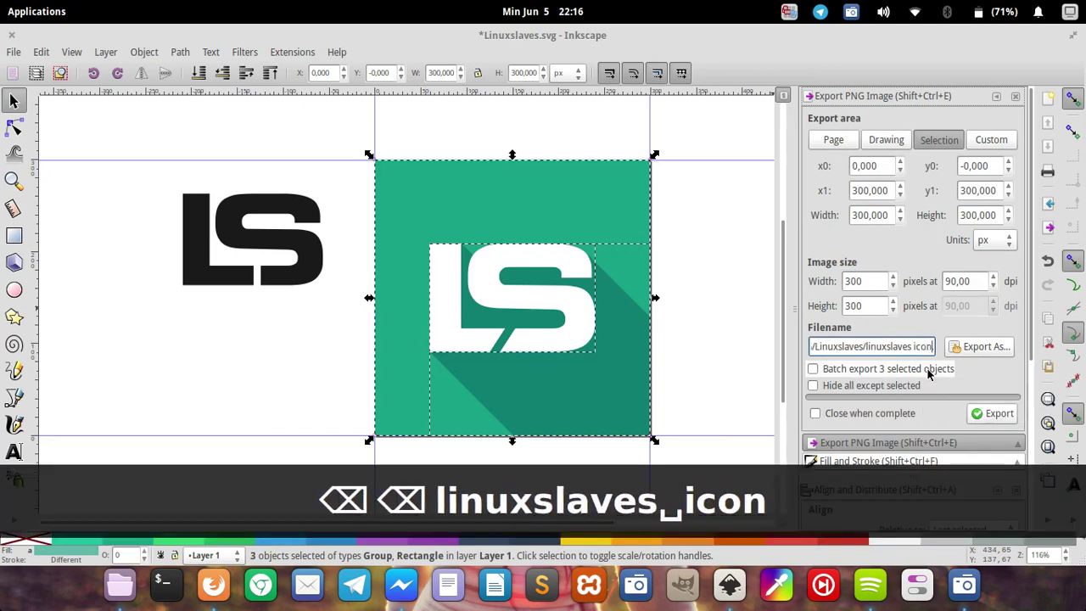
{"action": "type", "text": " flat"}
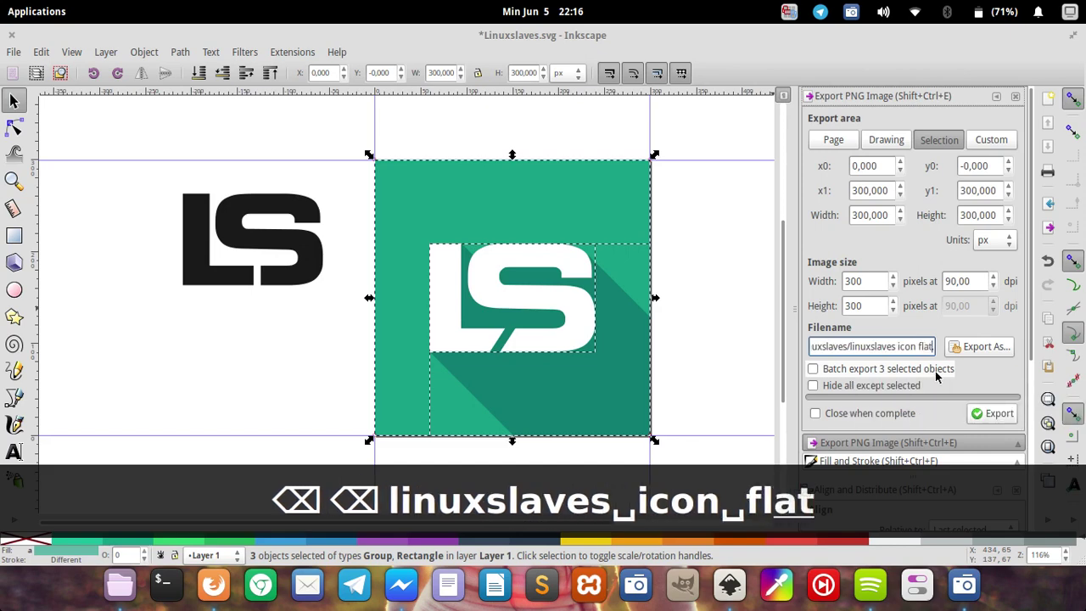
{"action": "left_click", "coordinate": [993, 413]}
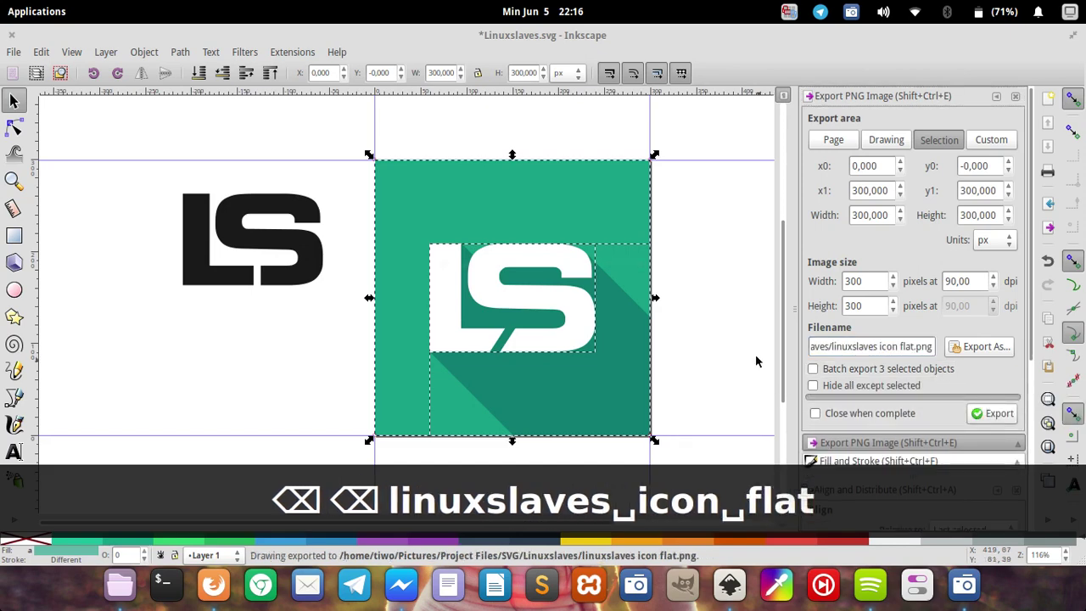
{"action": "left_click", "coordinate": [727, 331]}
{"action": "left_click", "coordinate": [119, 585]}
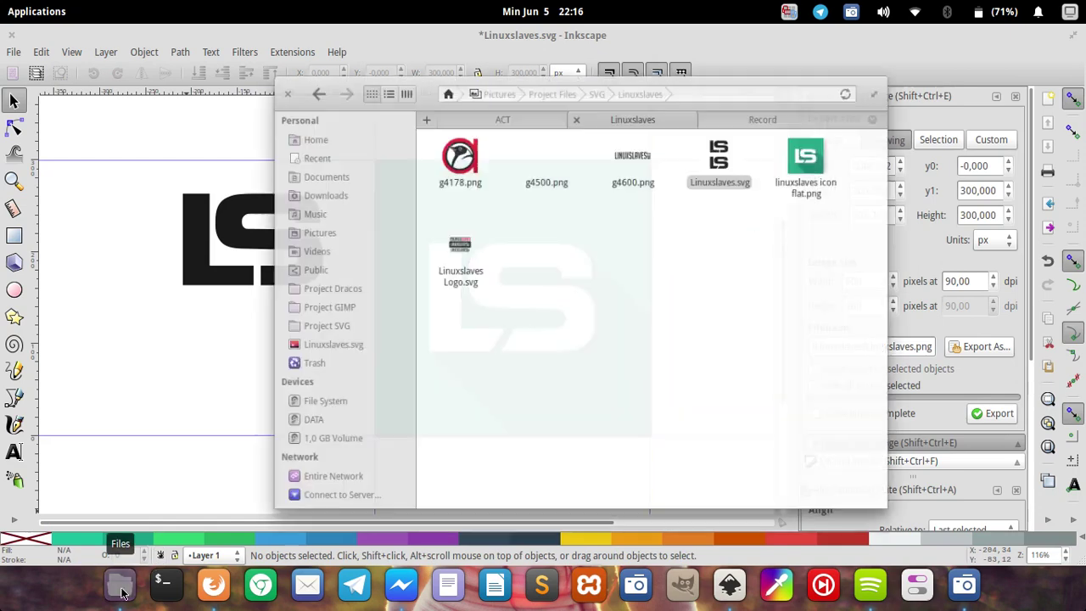
{"action": "left_click", "coordinate": [837, 127]}
{"action": "right_click", "coordinate": [840, 134]}
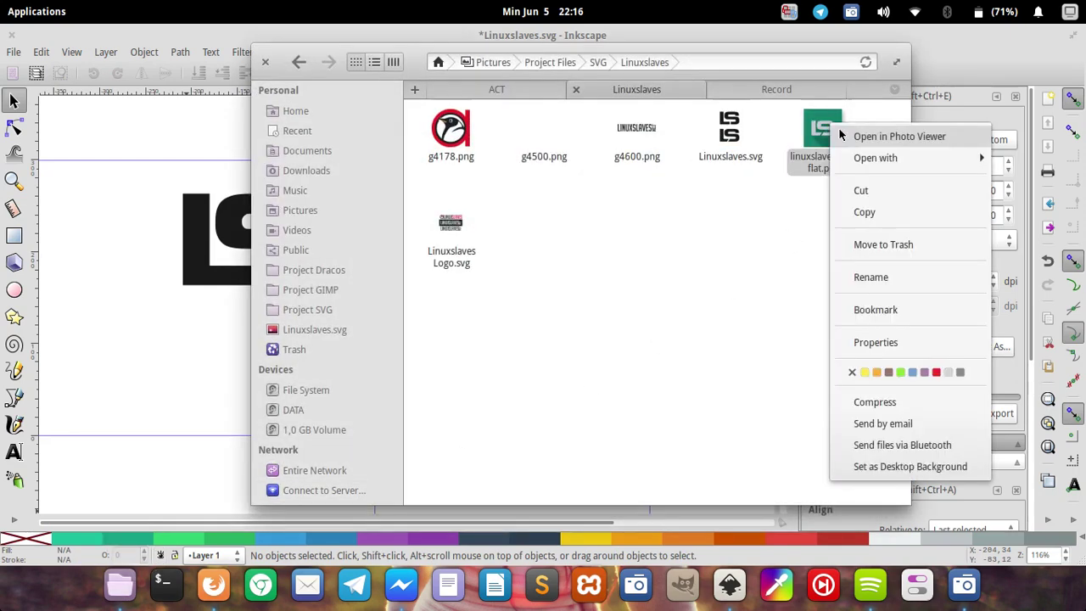
{"action": "key", "text": "Escape"}
{"action": "left_click", "coordinate": [119, 585]}
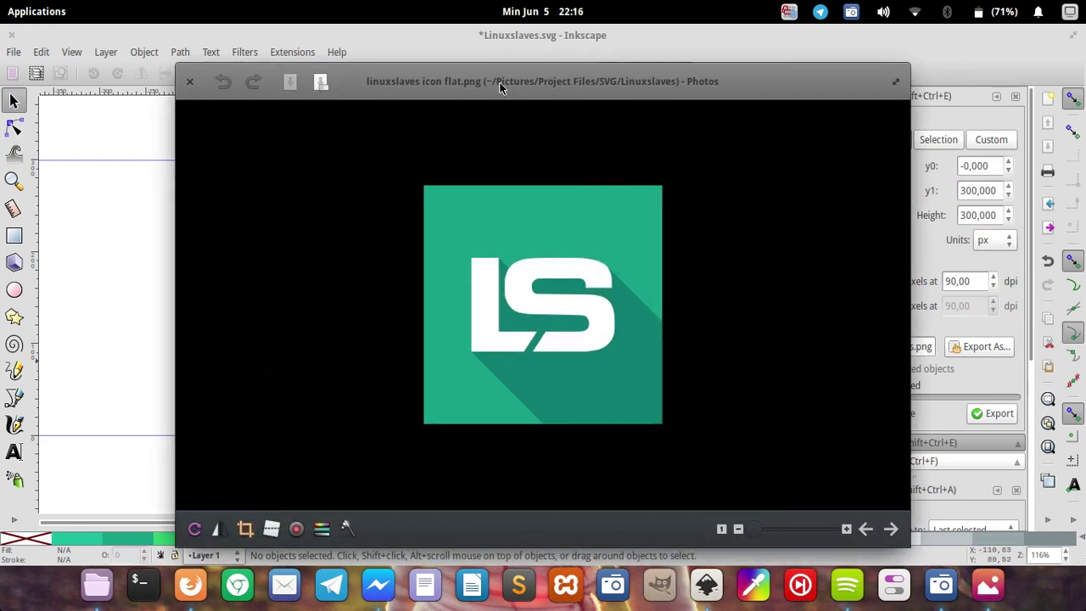
{"action": "left_click_drag", "start_coordinate": [500, 82], "coordinate": [621, 72]}
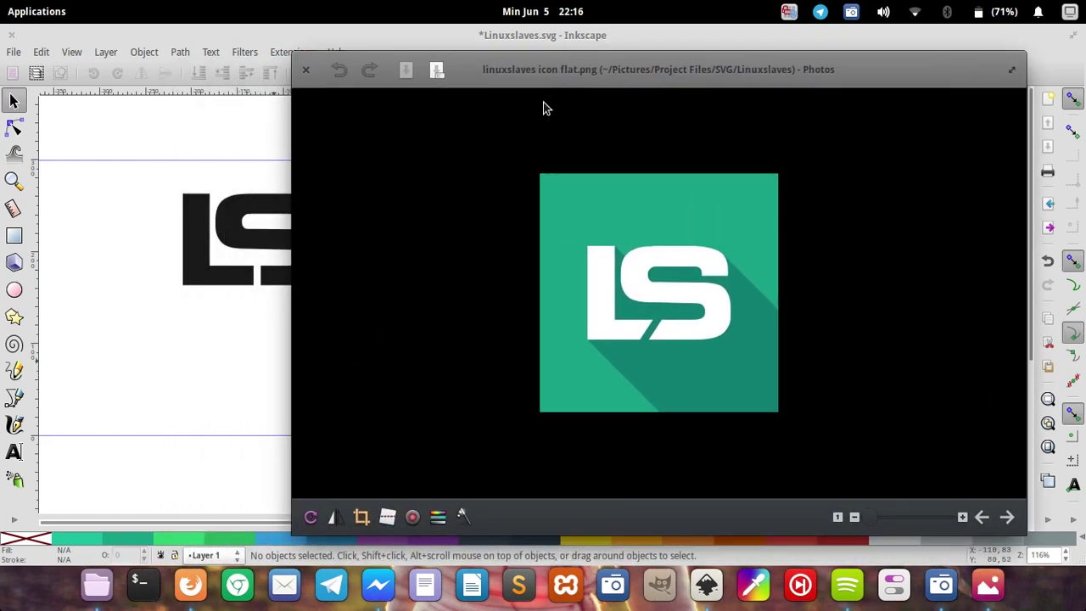
Close the photo viewer and save Linuxslaves.svg with File > Save
{"action": "left_click", "coordinate": [308, 72]}
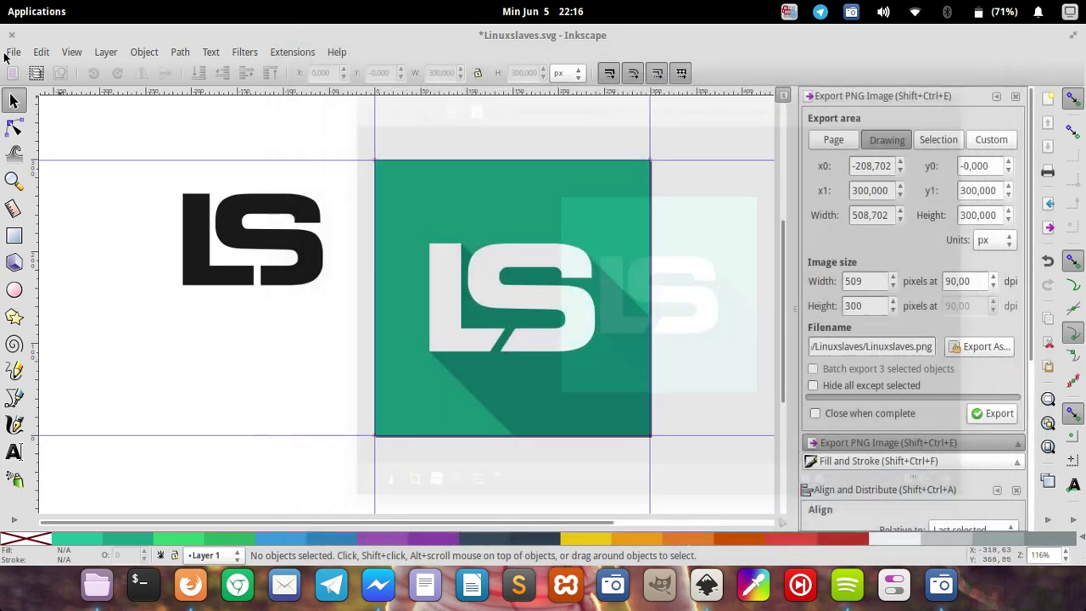
{"action": "left_click", "coordinate": [13, 52]}
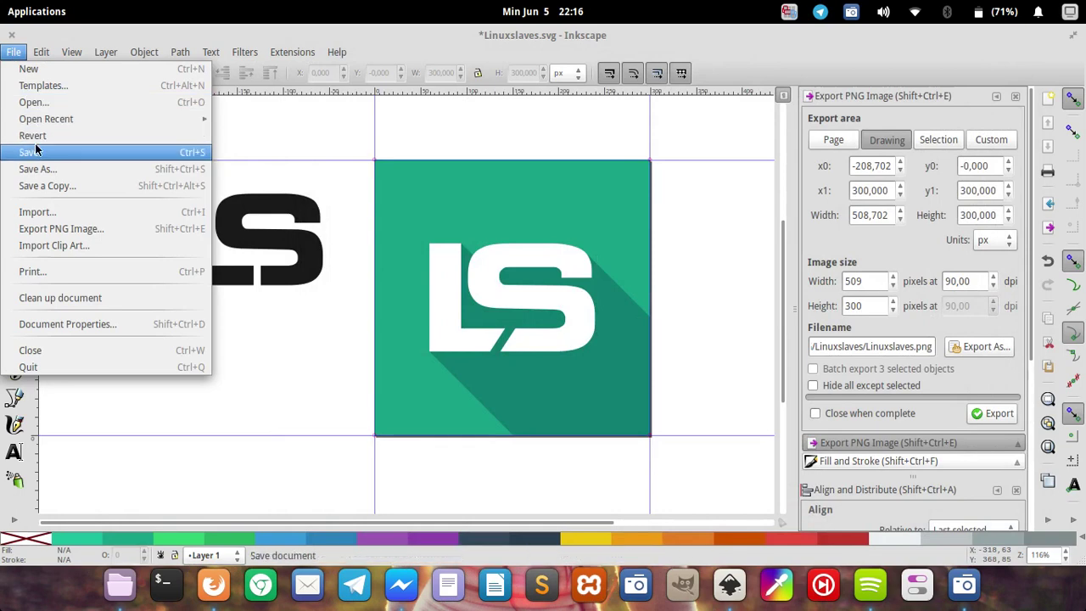
{"action": "left_click", "coordinate": [25, 152]}
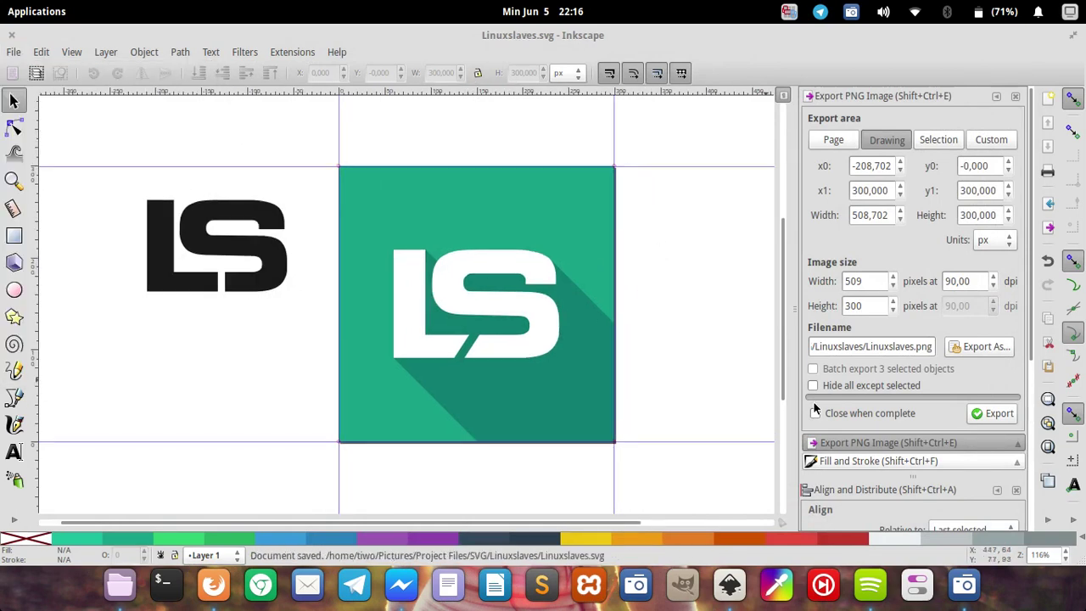
{"action": "left_click", "coordinate": [967, 587]}
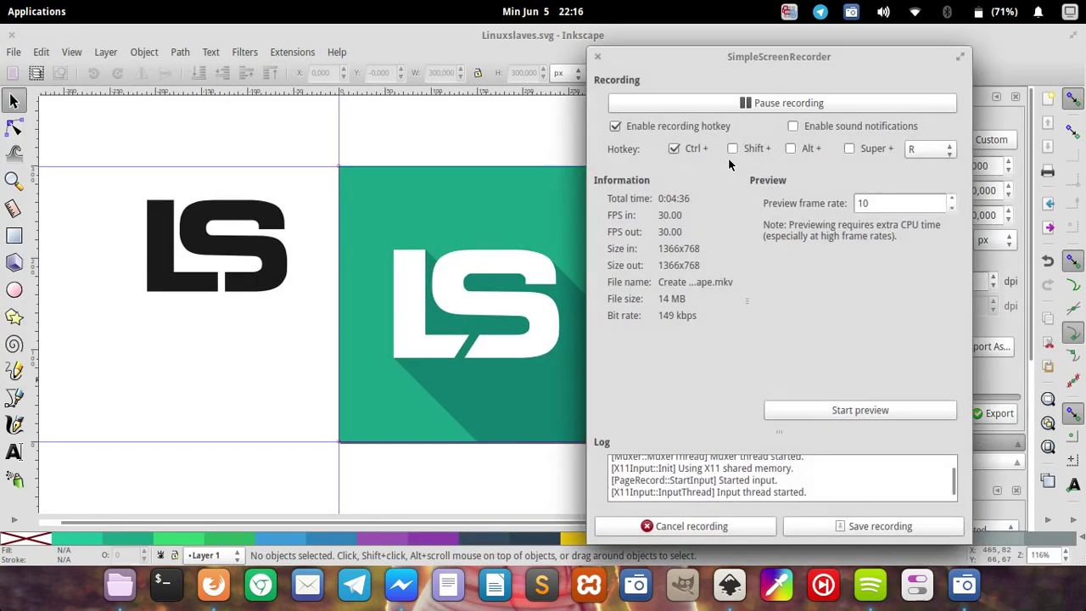